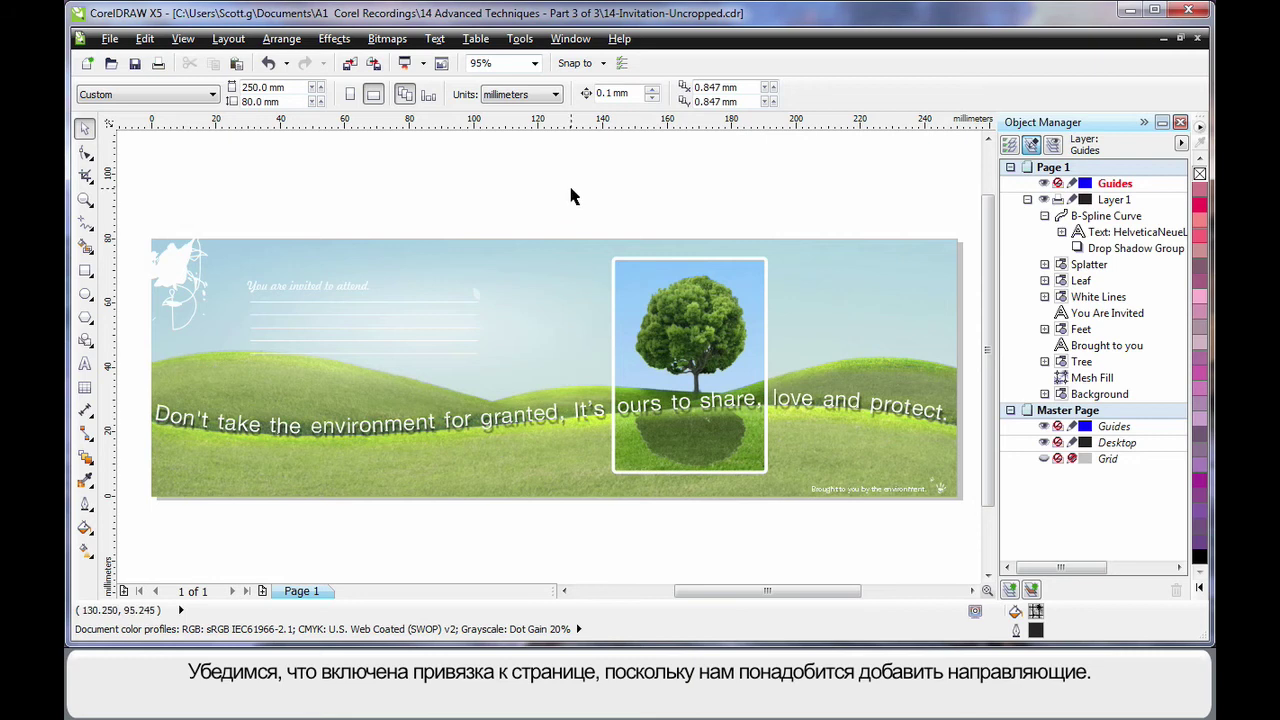
Step: Check that Snap to Page is enabled and place guidelines along all four edges of the page
left_click(603, 66)
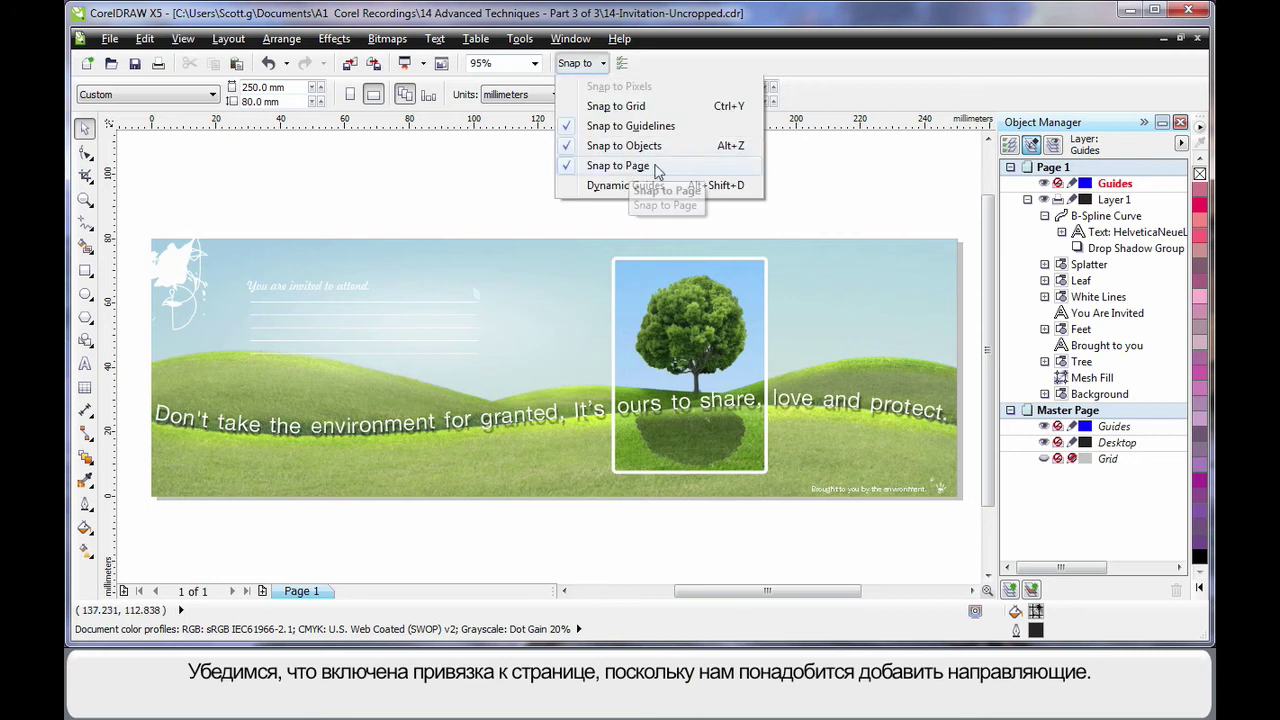
left_click(517, 170)
left_click_drag(685, 125, 703, 497)
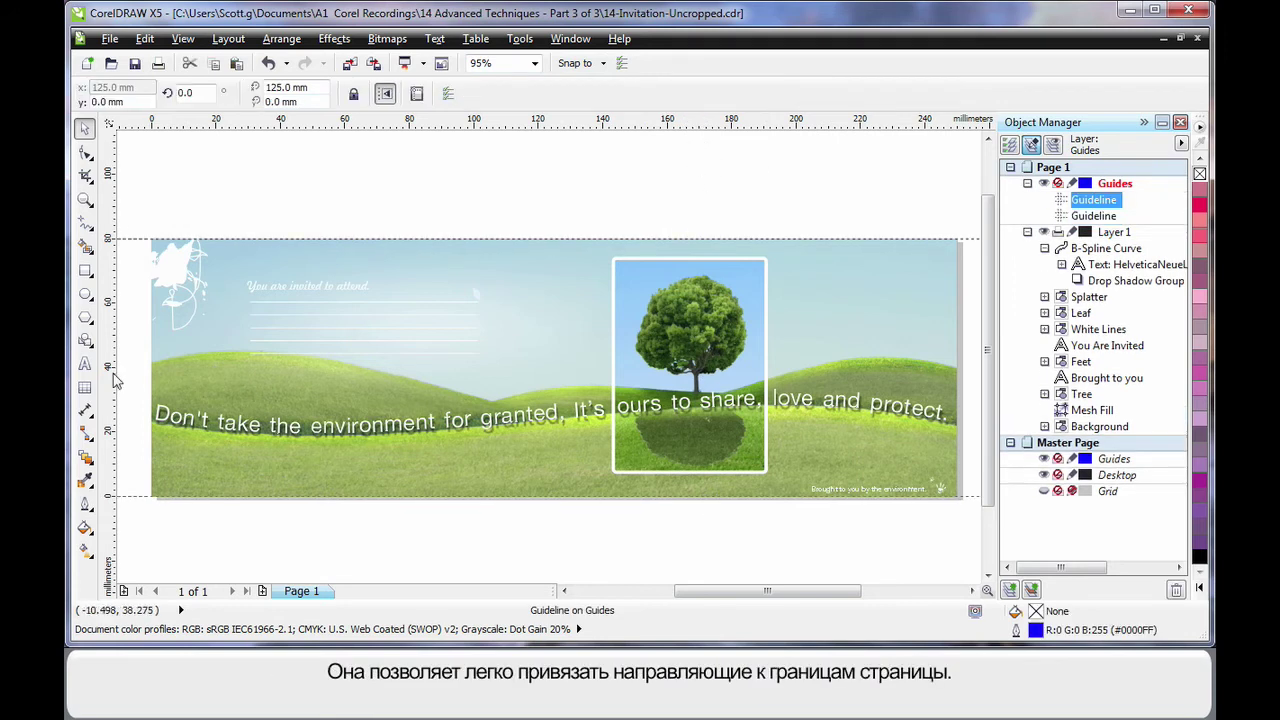
left_click_drag(114, 375, 154, 381)
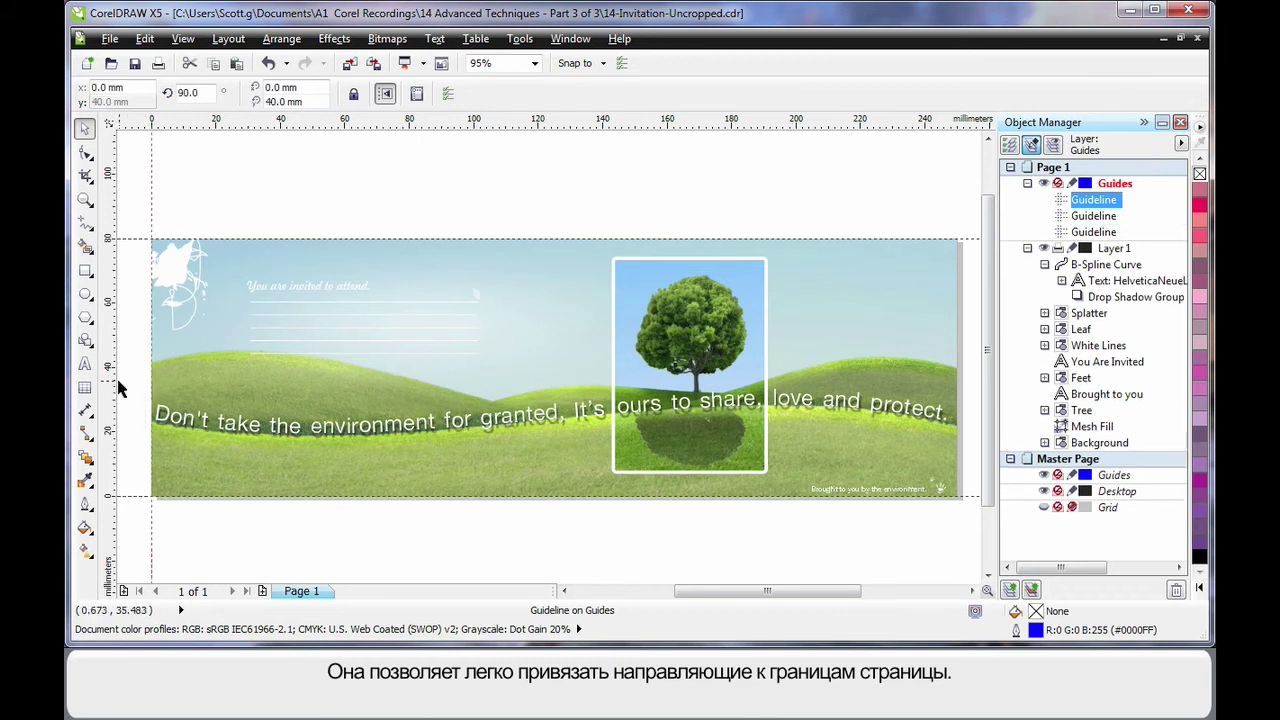
left_click_drag(762, 394, 959, 396)
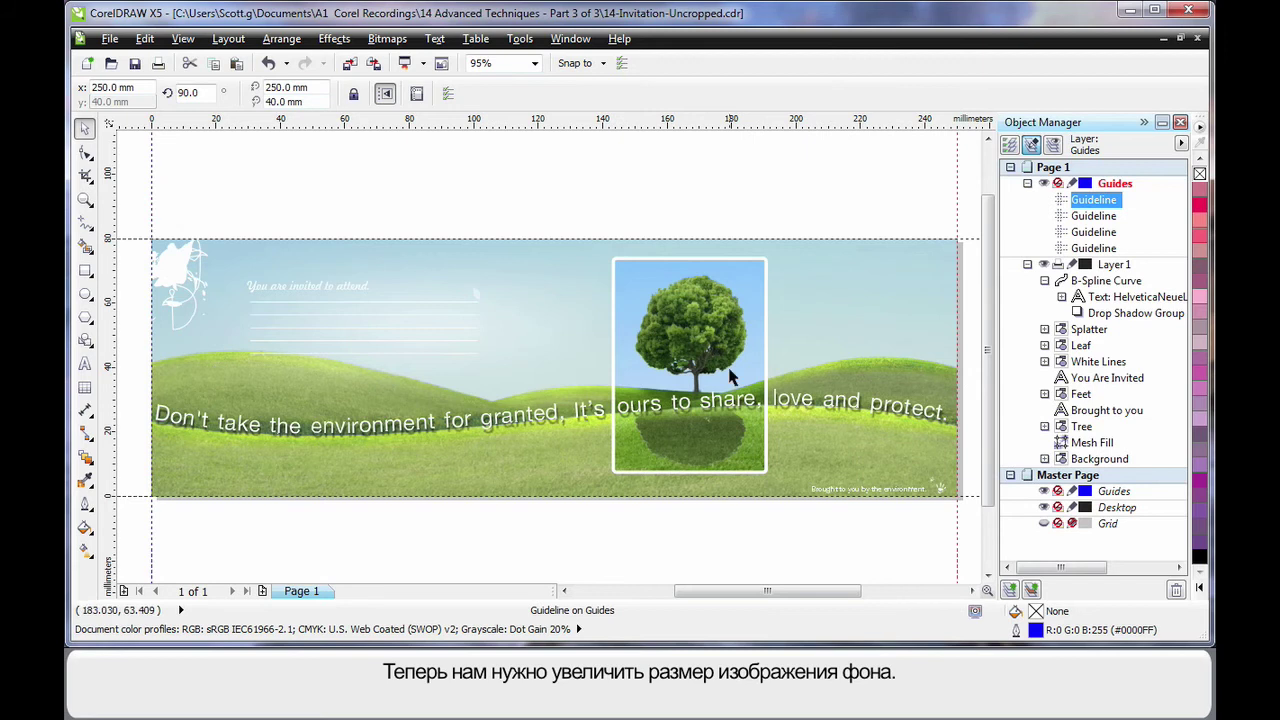
left_click(852, 528)
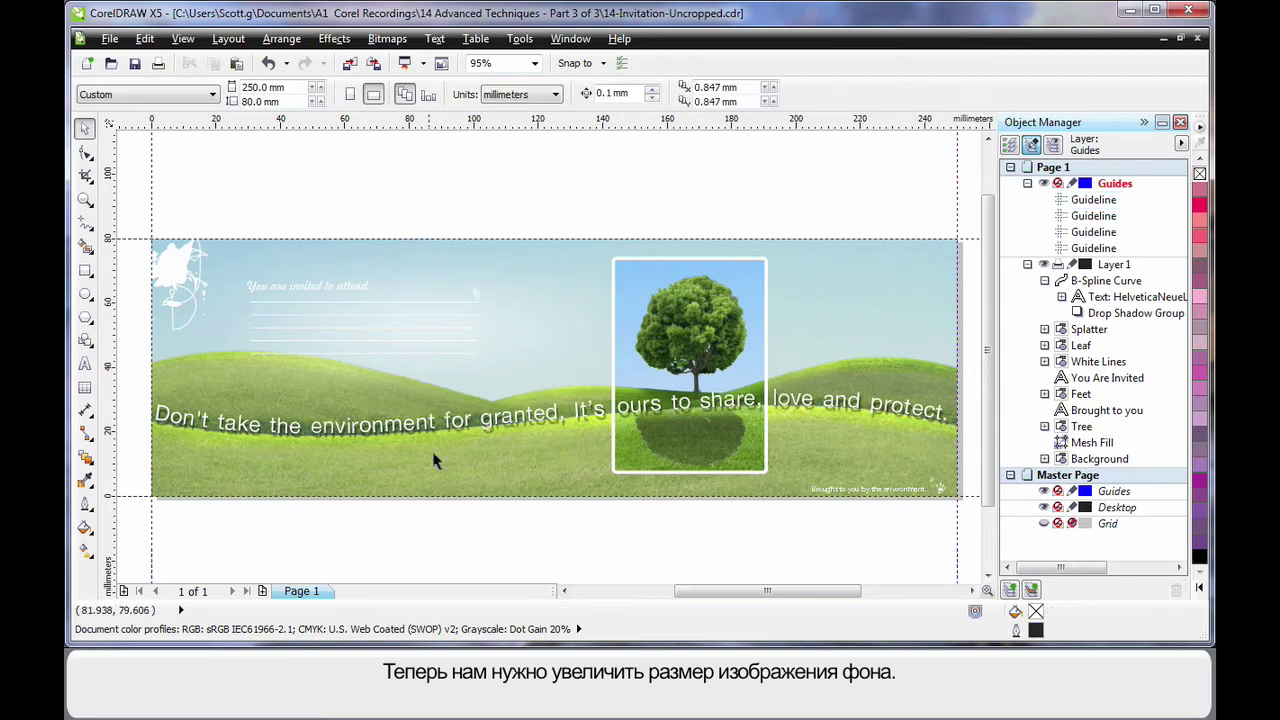
Step: Scale the Background, Mesh Fill and Tree objects together proportionally to a height of 86 mm
left_click(1100, 459)
left_click(1095, 443, "ctrl")
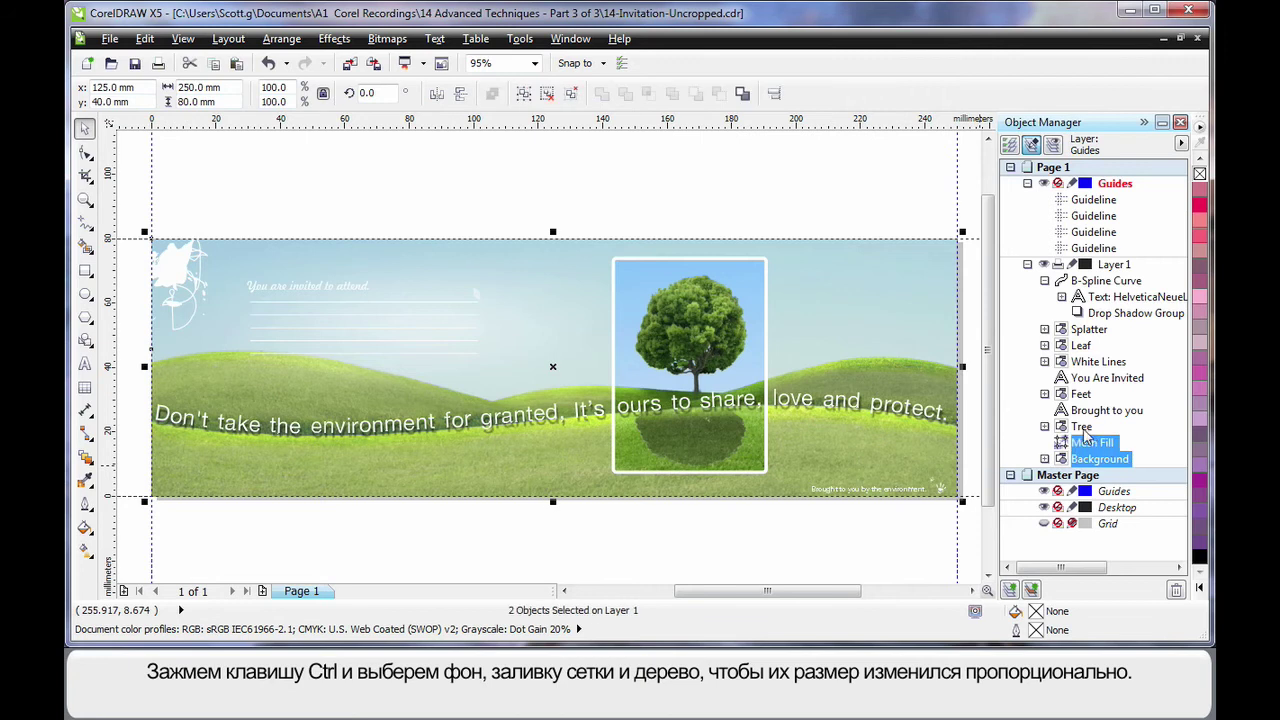
left_click(1082, 426, "ctrl")
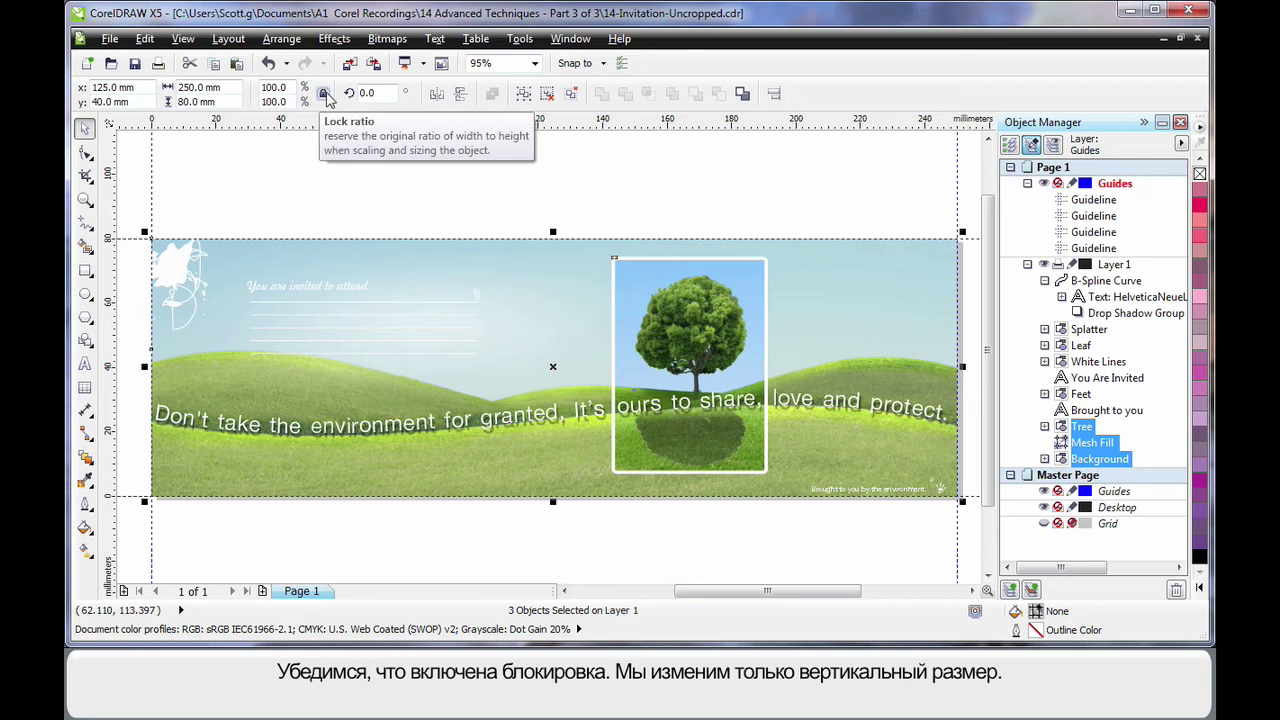
left_click(198, 101)
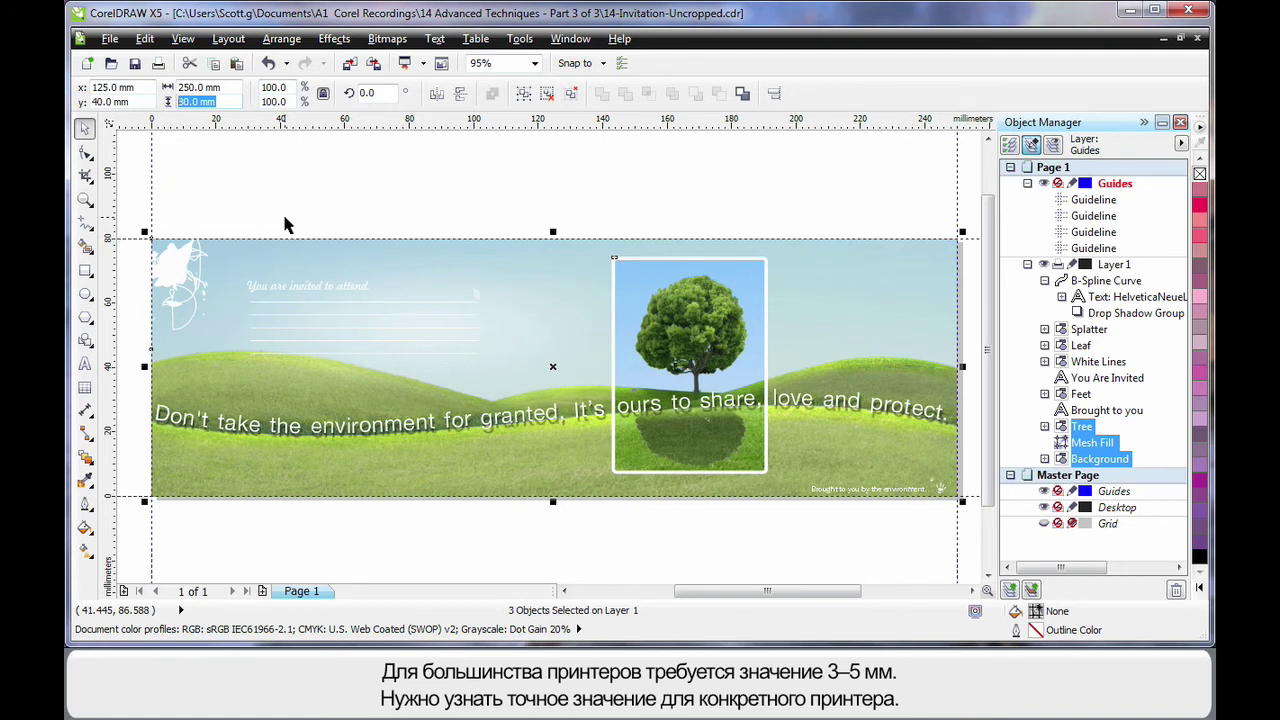
type("86")
key("Return")
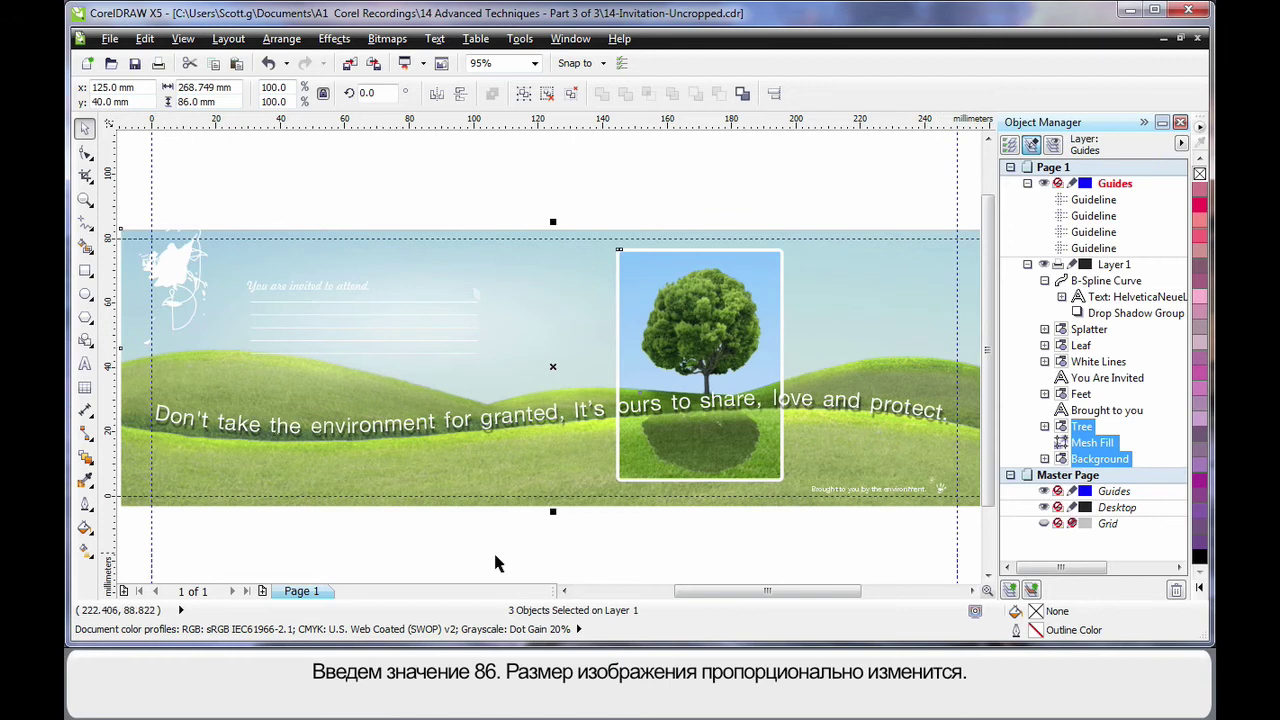
left_click(419, 544)
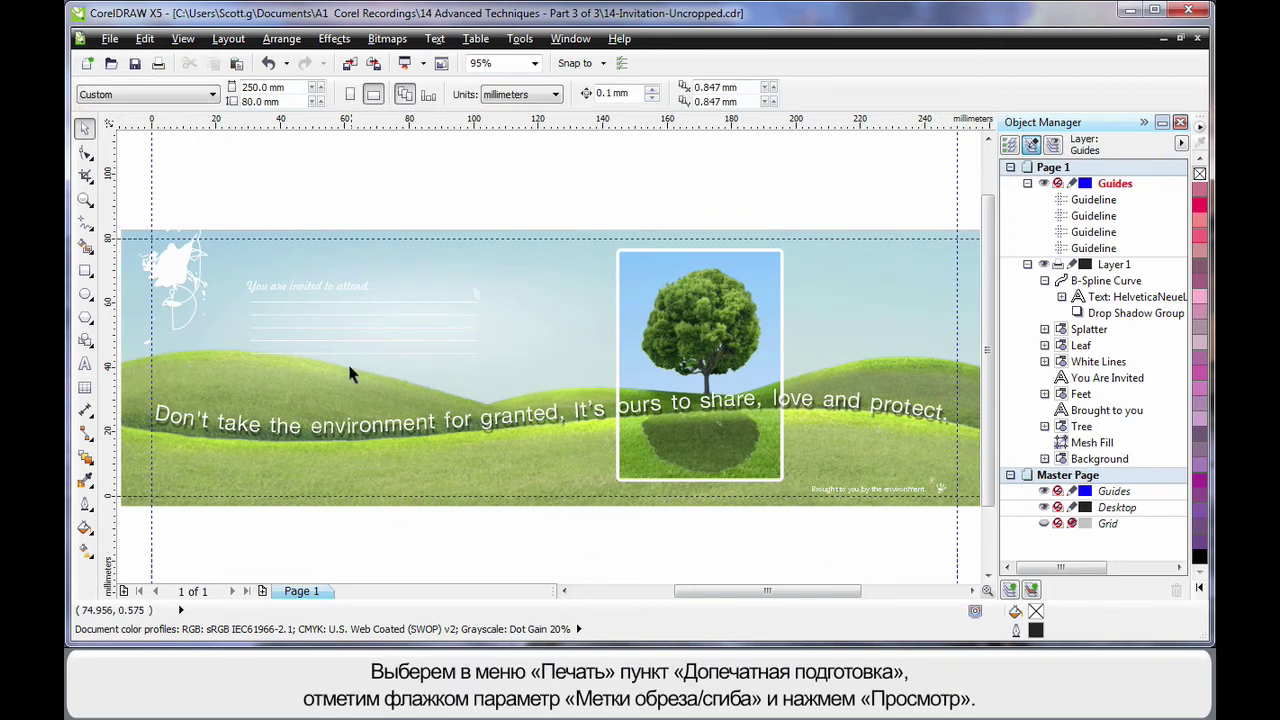
Step: Preview the print with exterior crop/fold marks enabled, and leave the print settings without printing
left_click(158, 66)
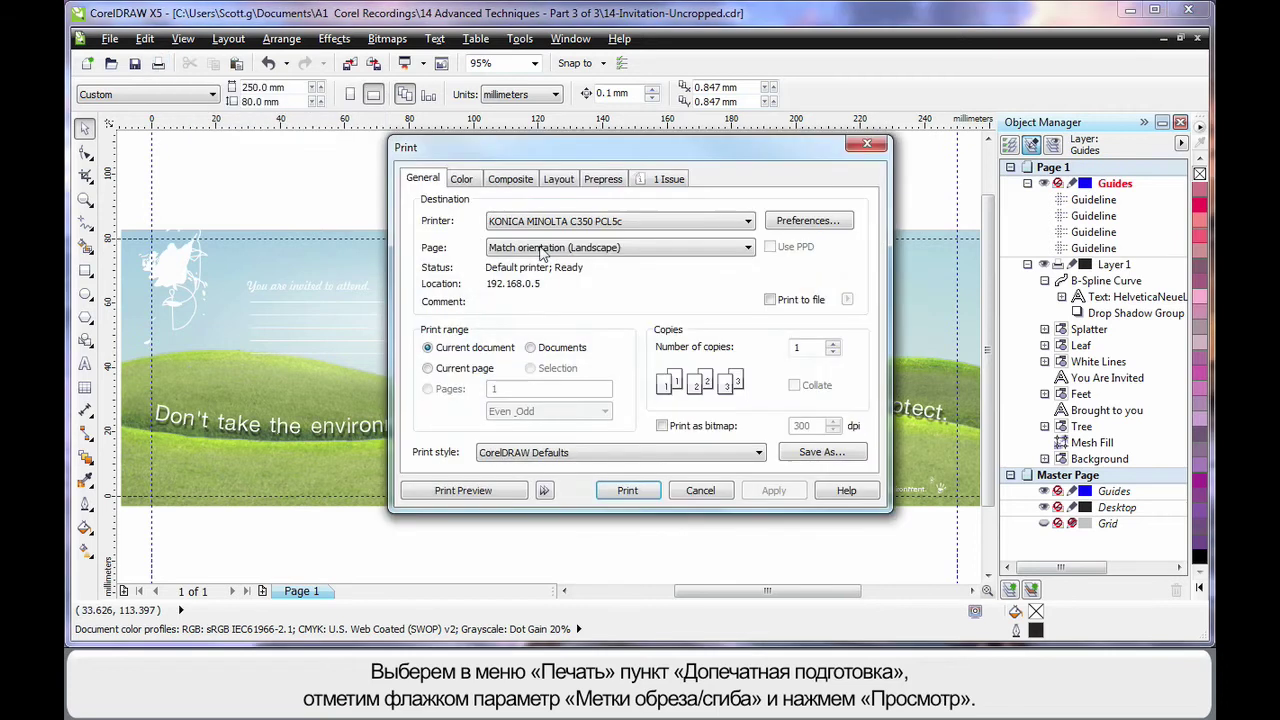
left_click(604, 180)
left_click(429, 408)
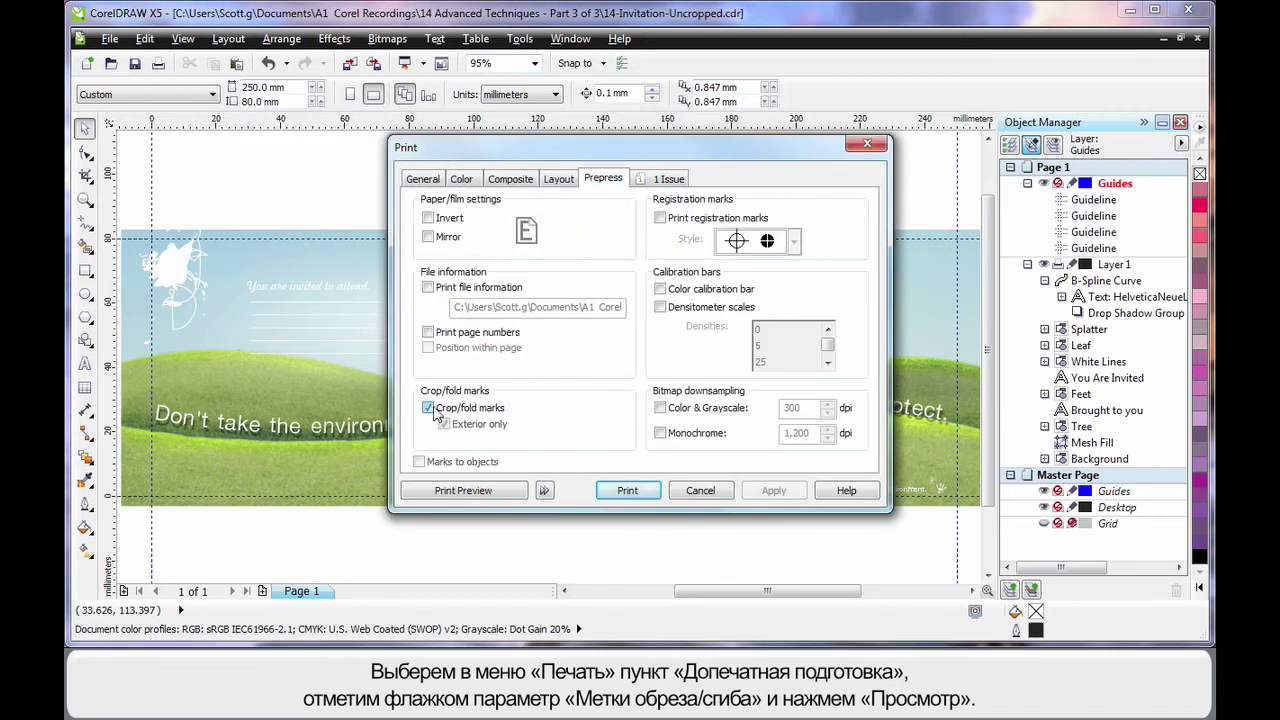
left_click(463, 492)
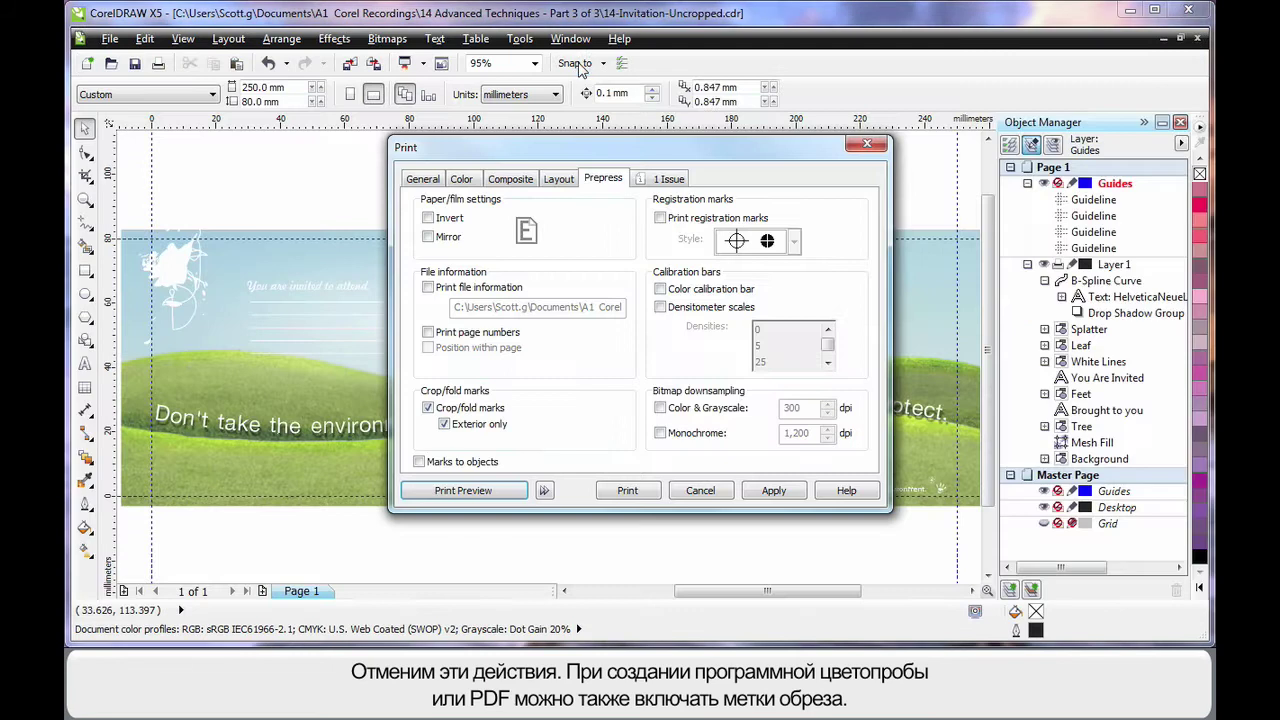
left_click(579, 63)
left_click(708, 491)
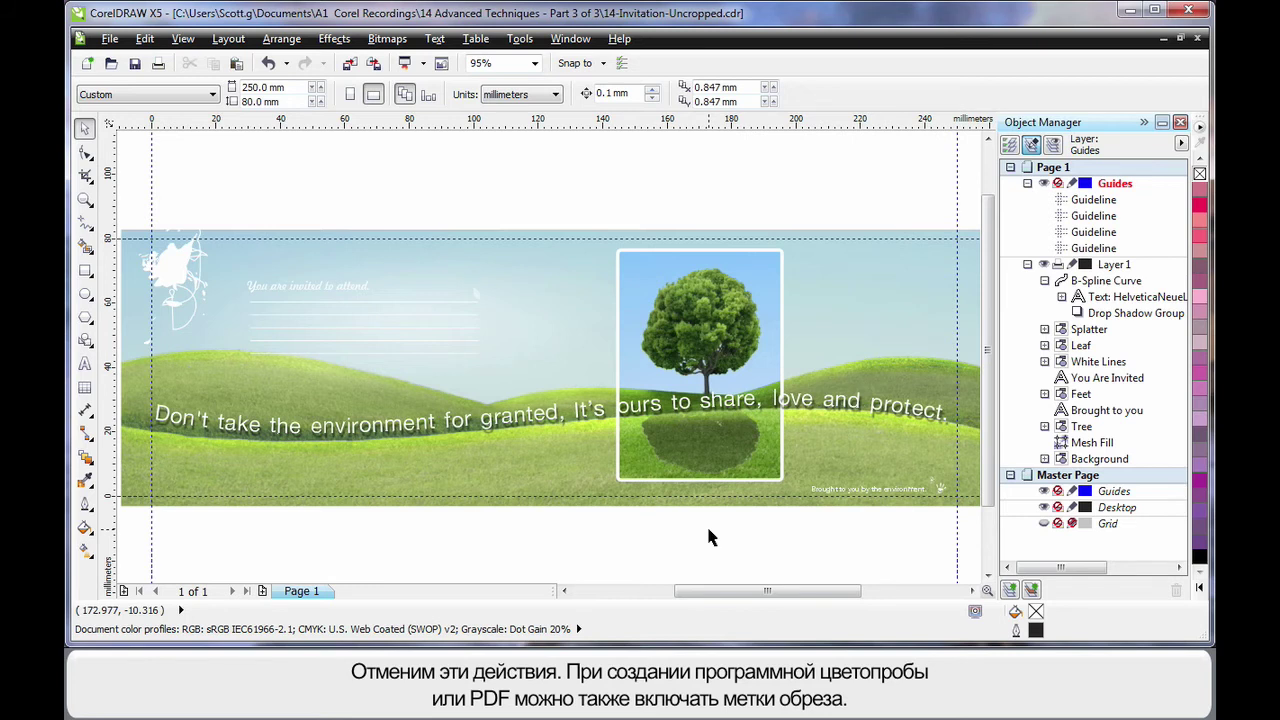
key("ctrl+z")
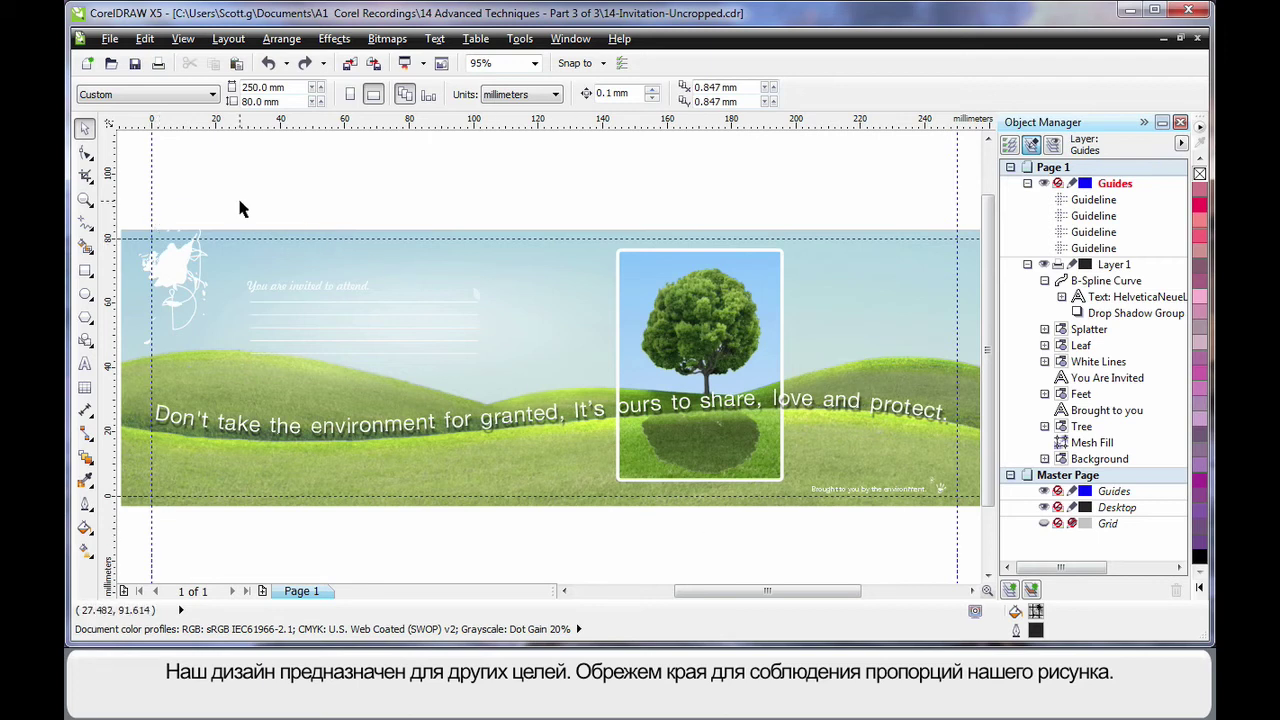
Step: Draw a crop area over the artwork and set its size to 256 mm wide by 86 mm high
left_click(85, 174)
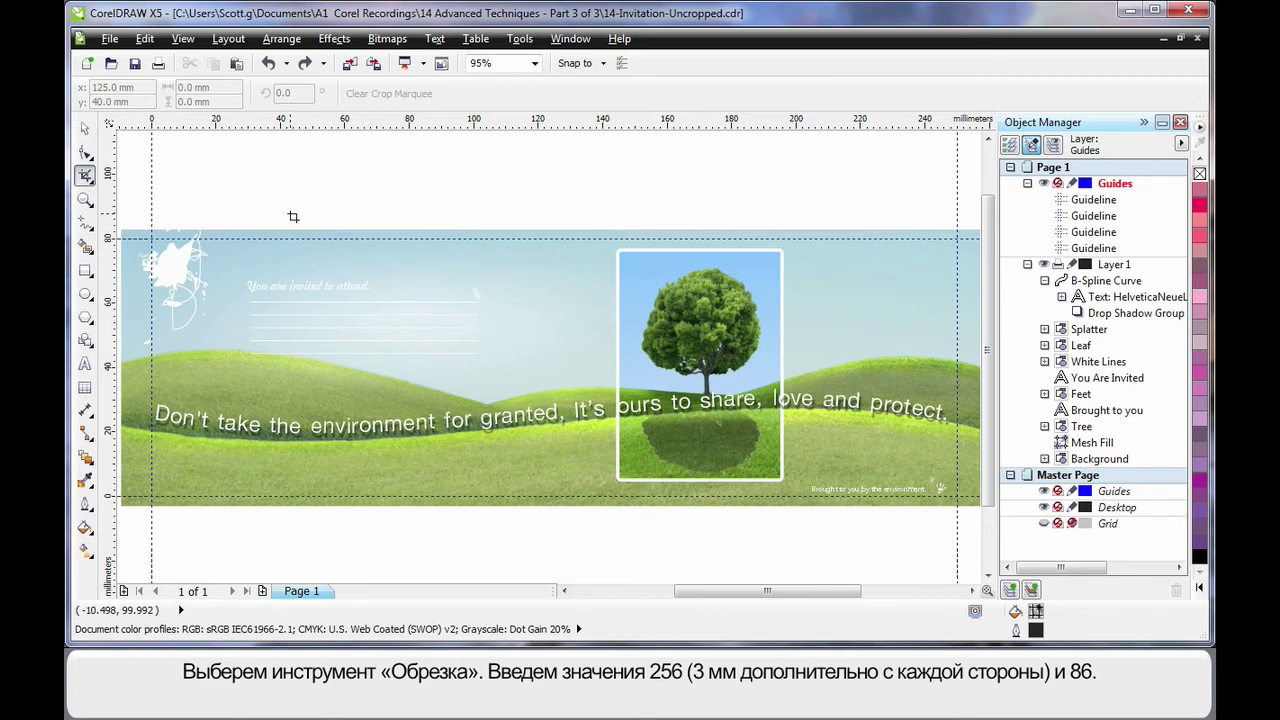
left_click_drag(276, 214, 380, 286)
left_click(218, 87)
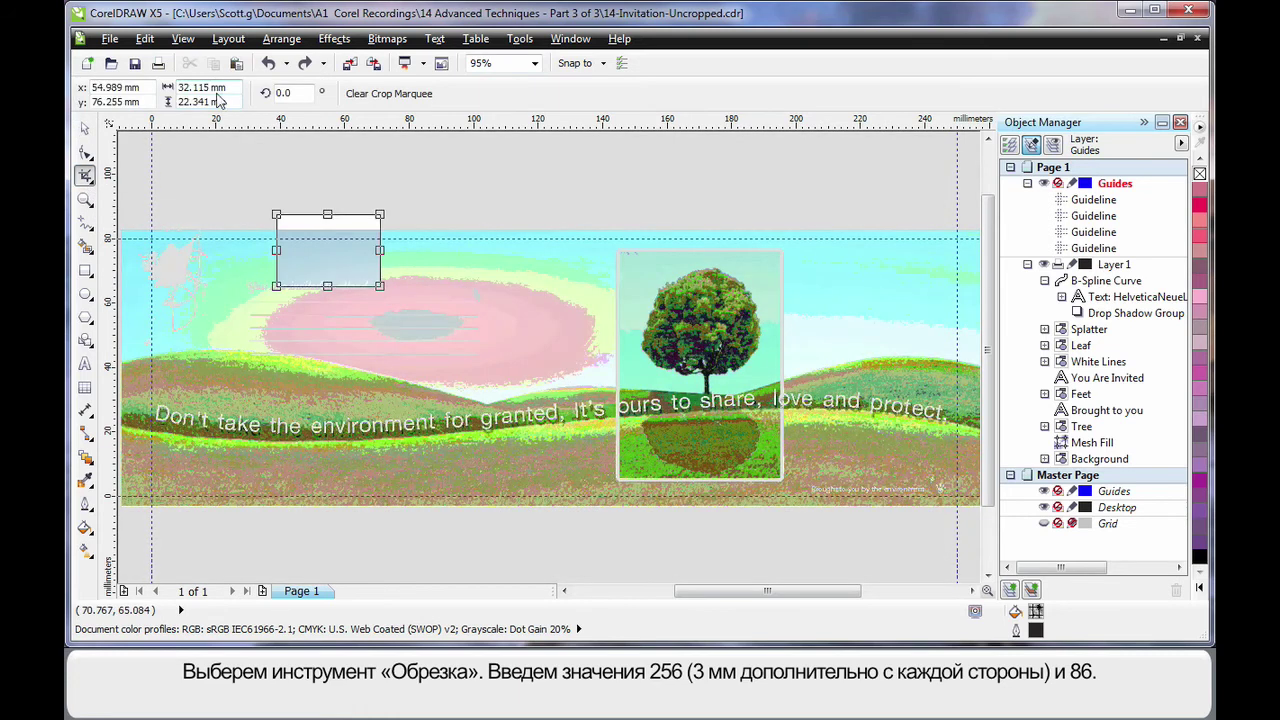
double_click(218, 87)
type("256")
double_click(238, 101)
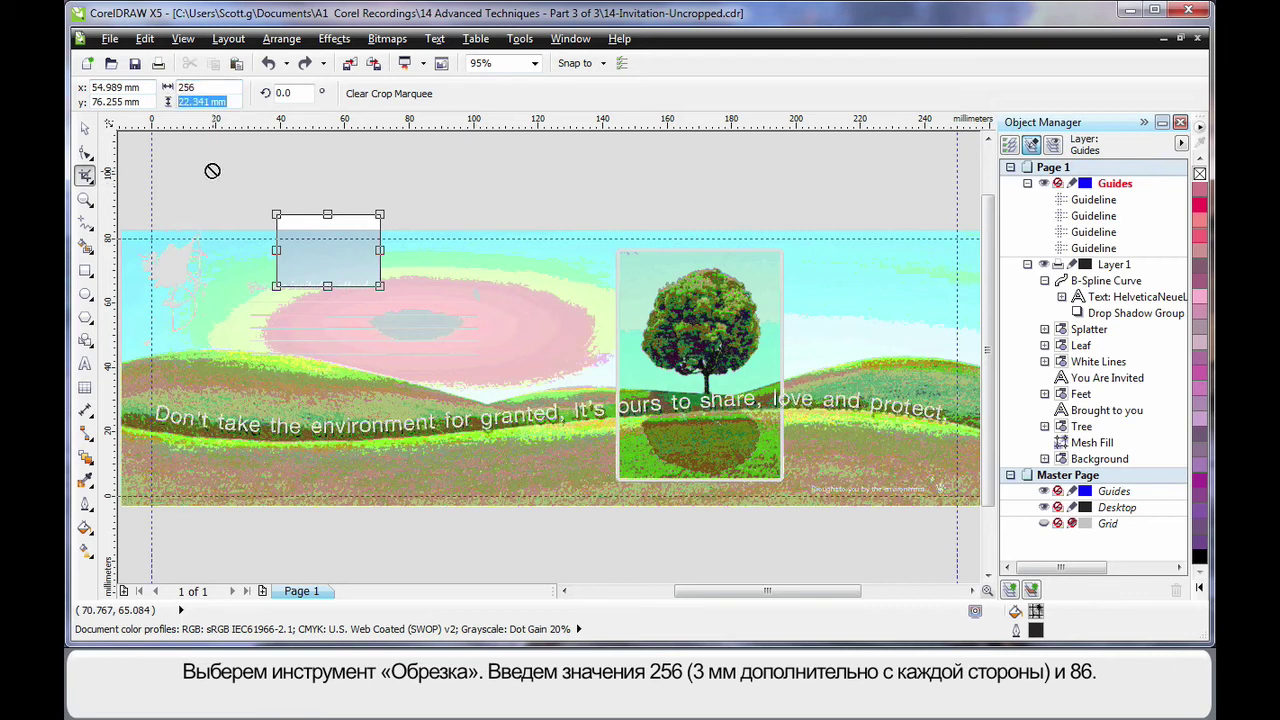
type("86")
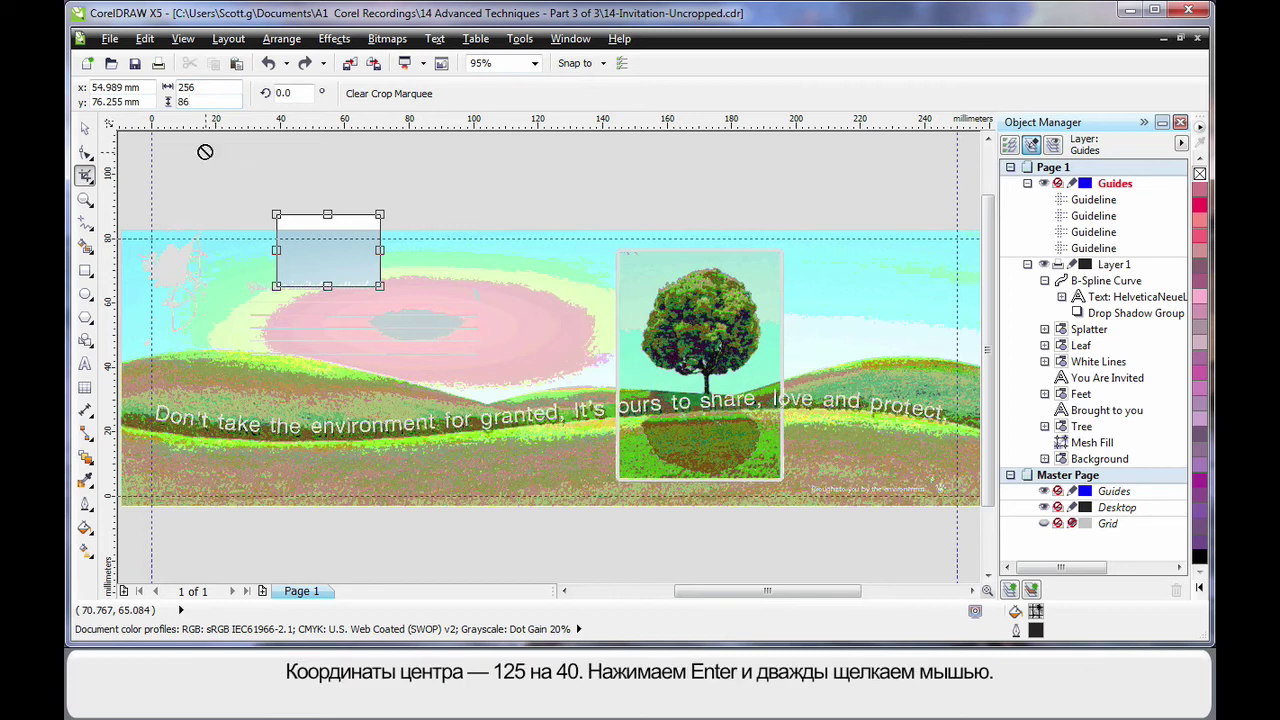
Step: Position the crop area's center at X 125 mm, Y 40 mm and apply the crop
left_click(125, 87)
double_click(125, 87)
type("125")
key("Tab")
type("40")
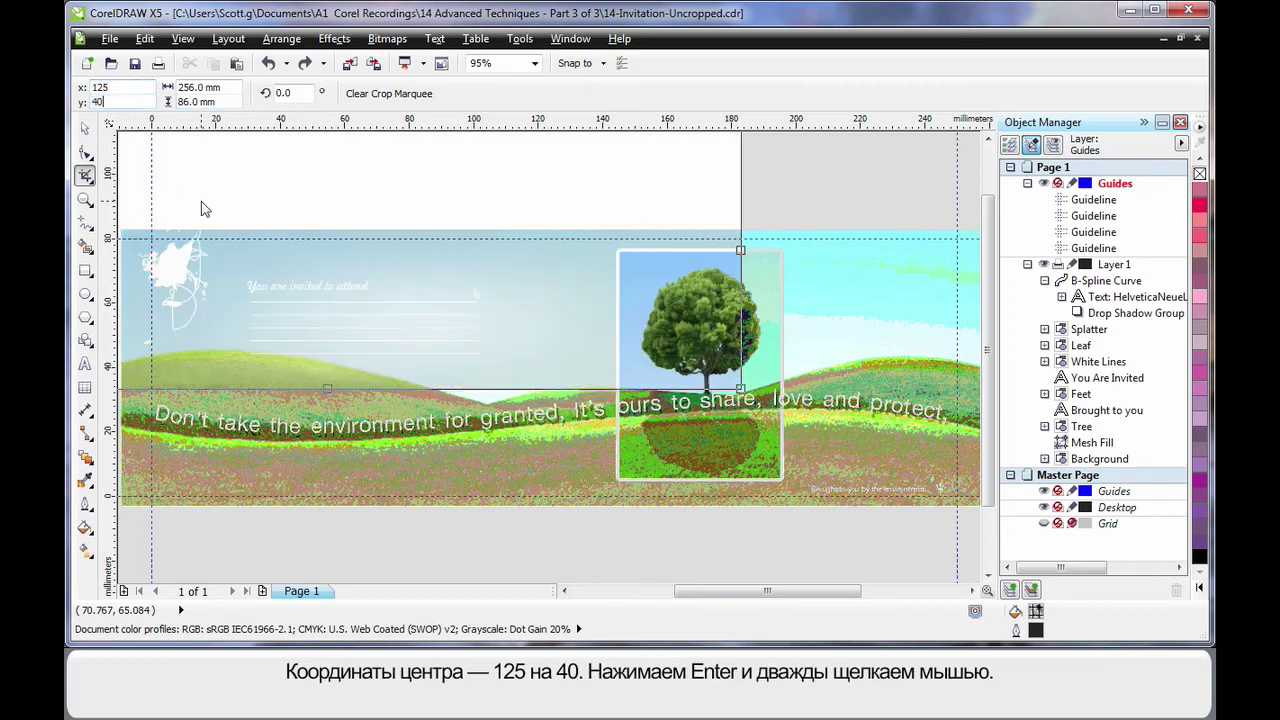
key("Return")
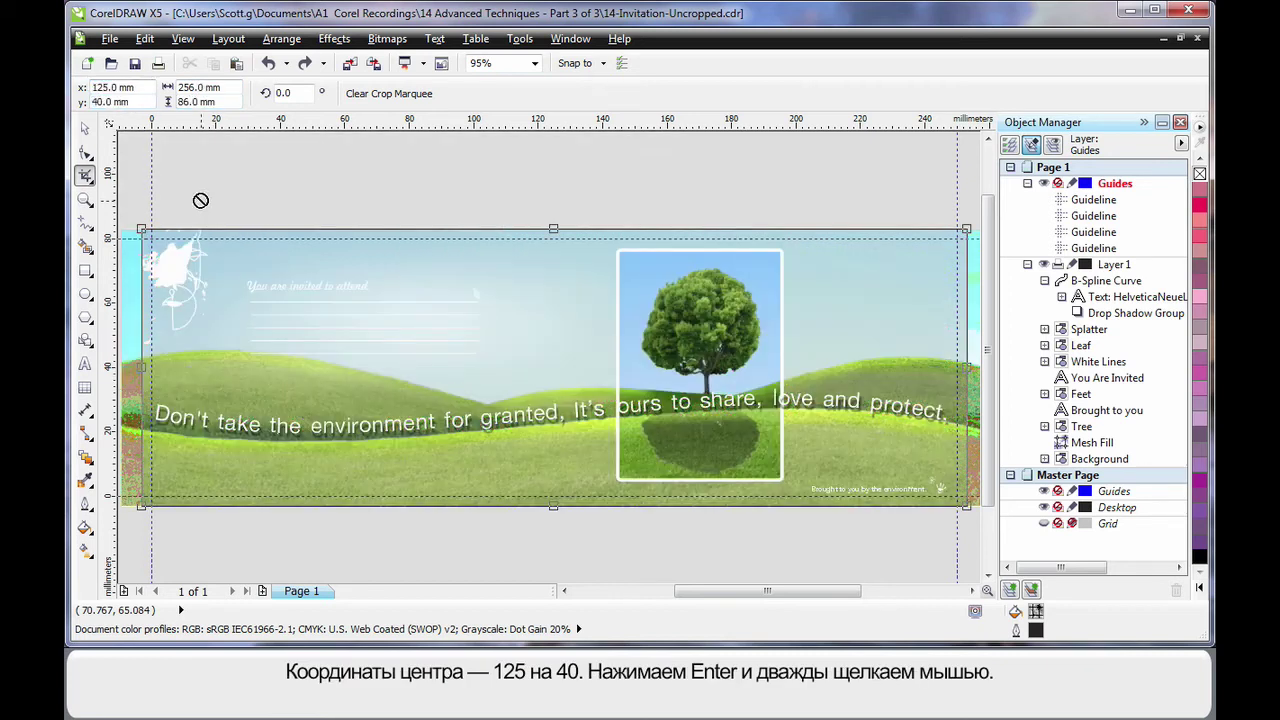
double_click(545, 327)
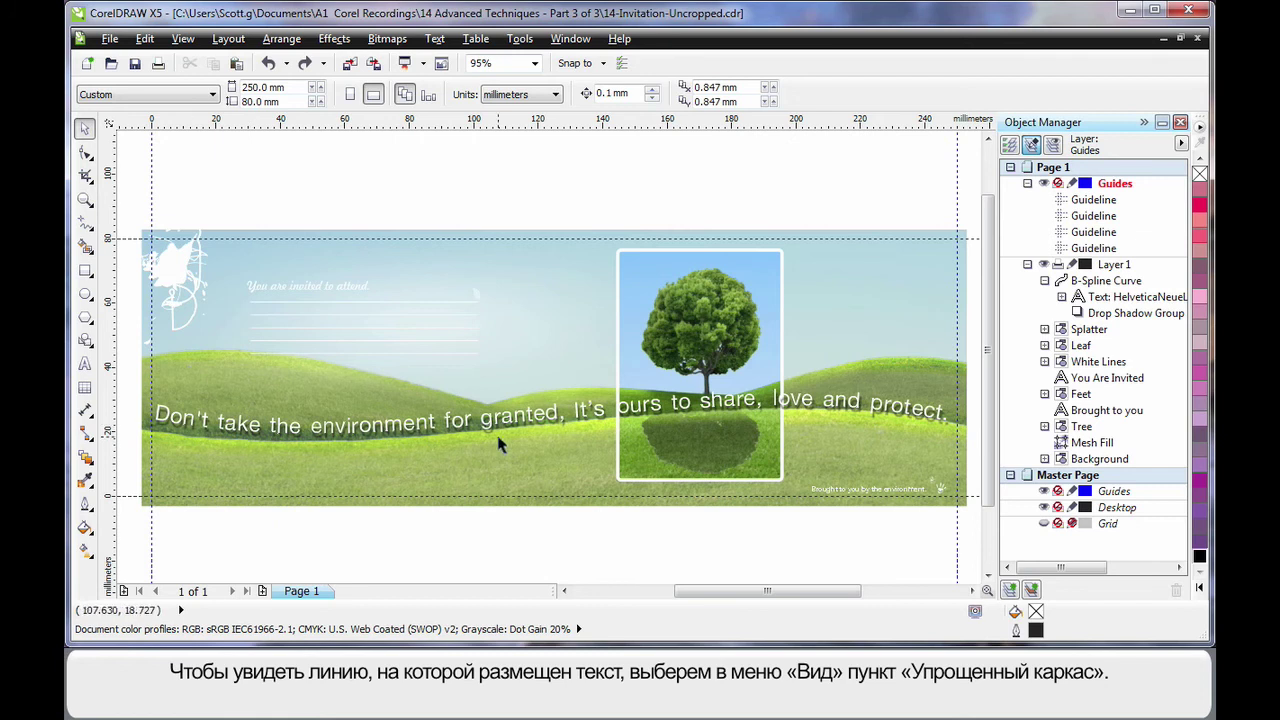
Step: Reshape the left part of the slogan's B-spline path by its control points in Simple Wireframe view, and return to Enhanced view
left_click(183, 40)
left_click(218, 62)
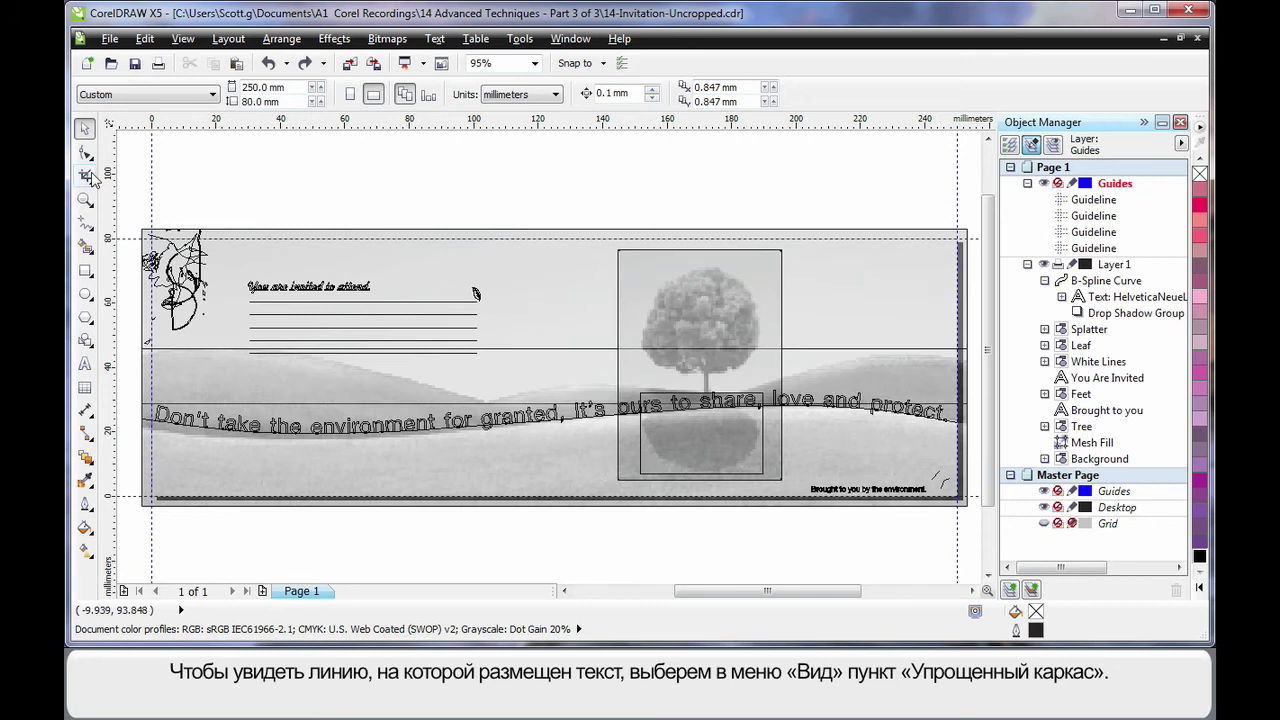
left_click(85, 152)
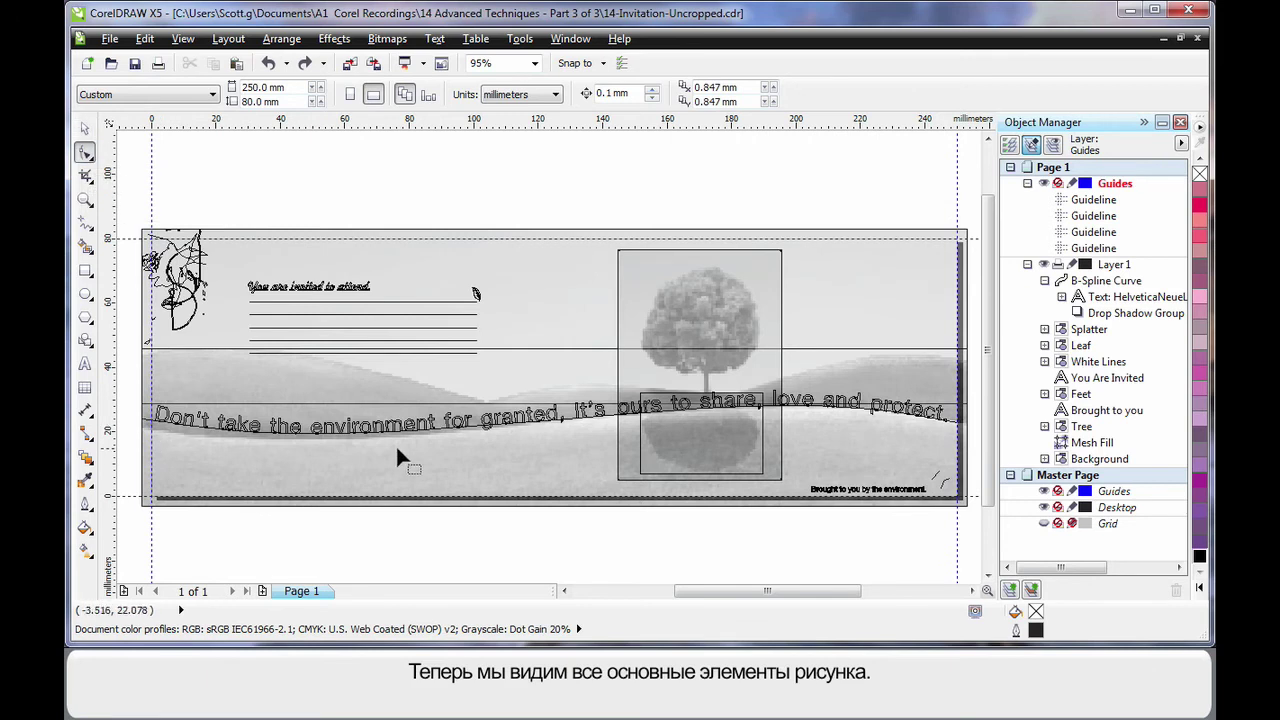
left_click(150, 428)
left_click_drag(150, 428, 148, 436)
left_click_drag(319, 446, 345, 449)
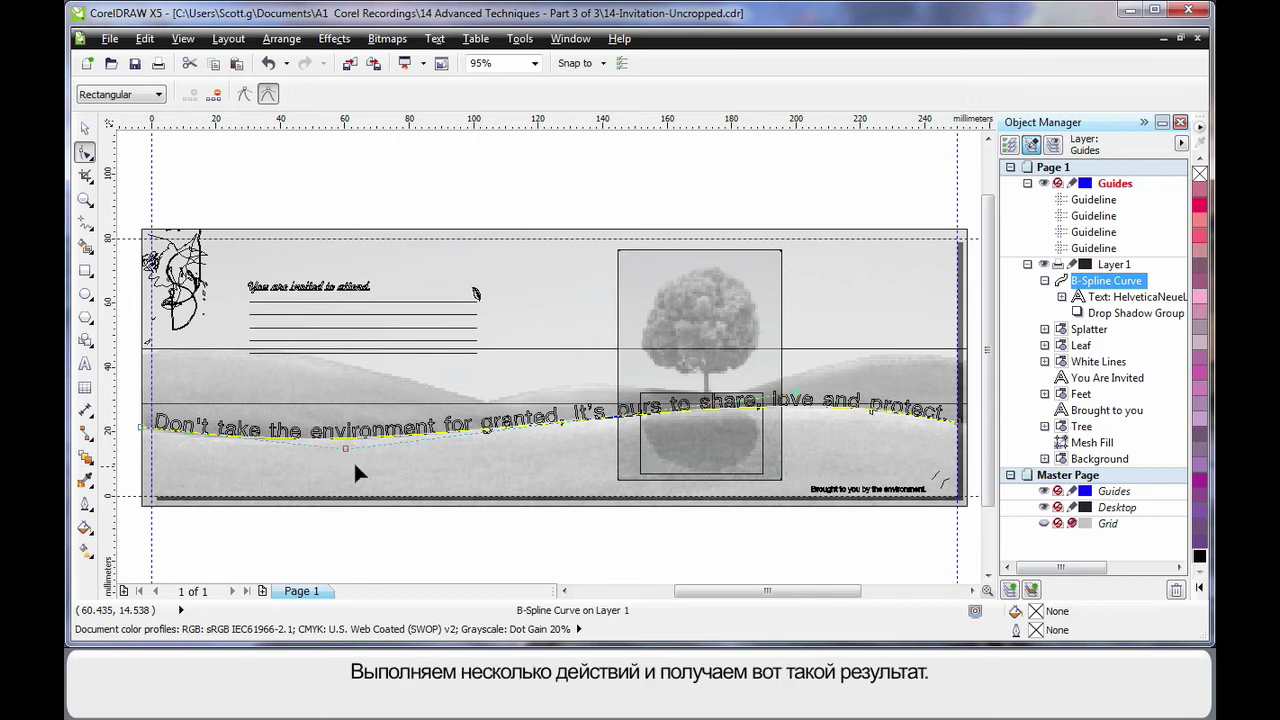
left_click(183, 38)
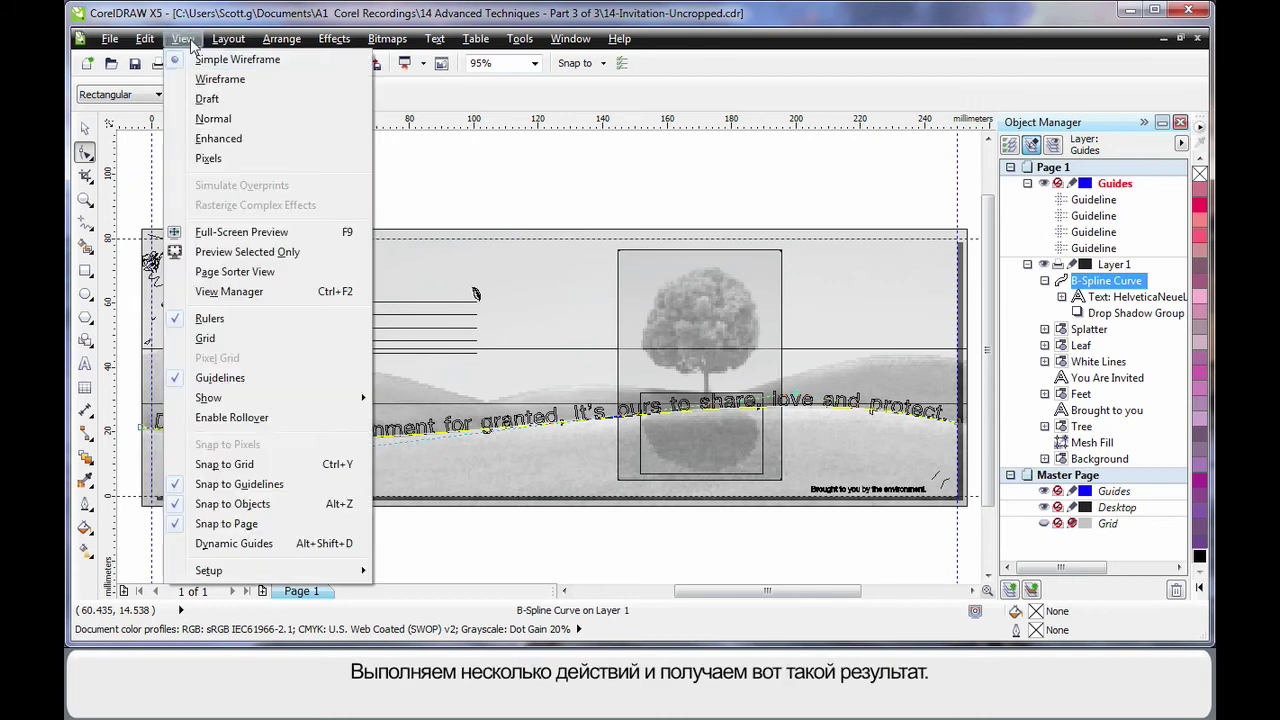
left_click(228, 144)
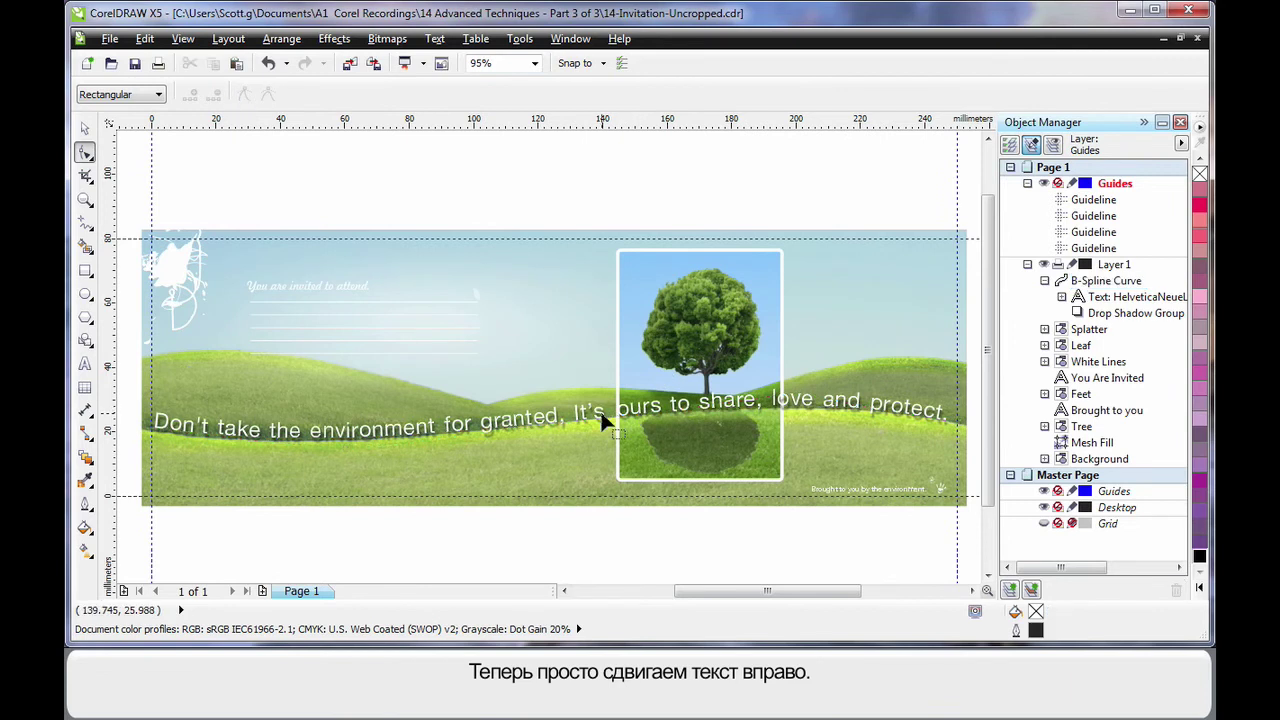
Step: Shift the slogan's characters from "ours to share" onward slightly to the right along the curve
left_click(600, 409)
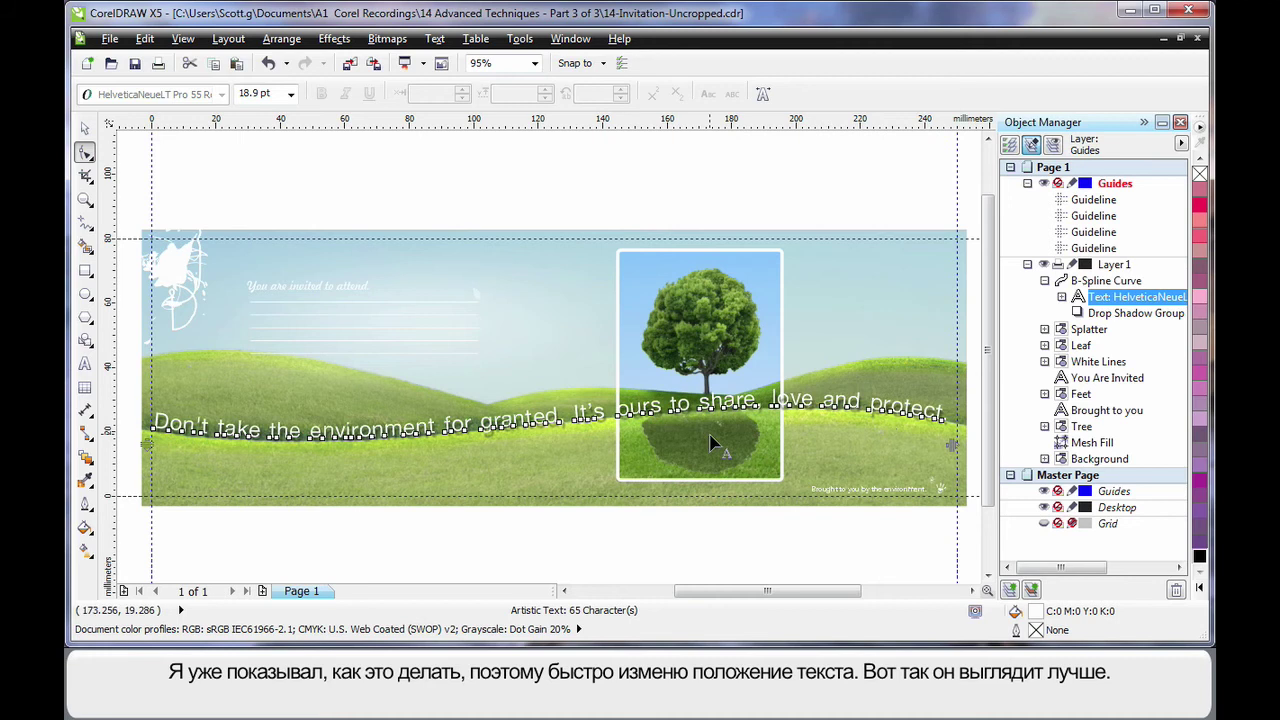
key("space")
left_click(752, 534)
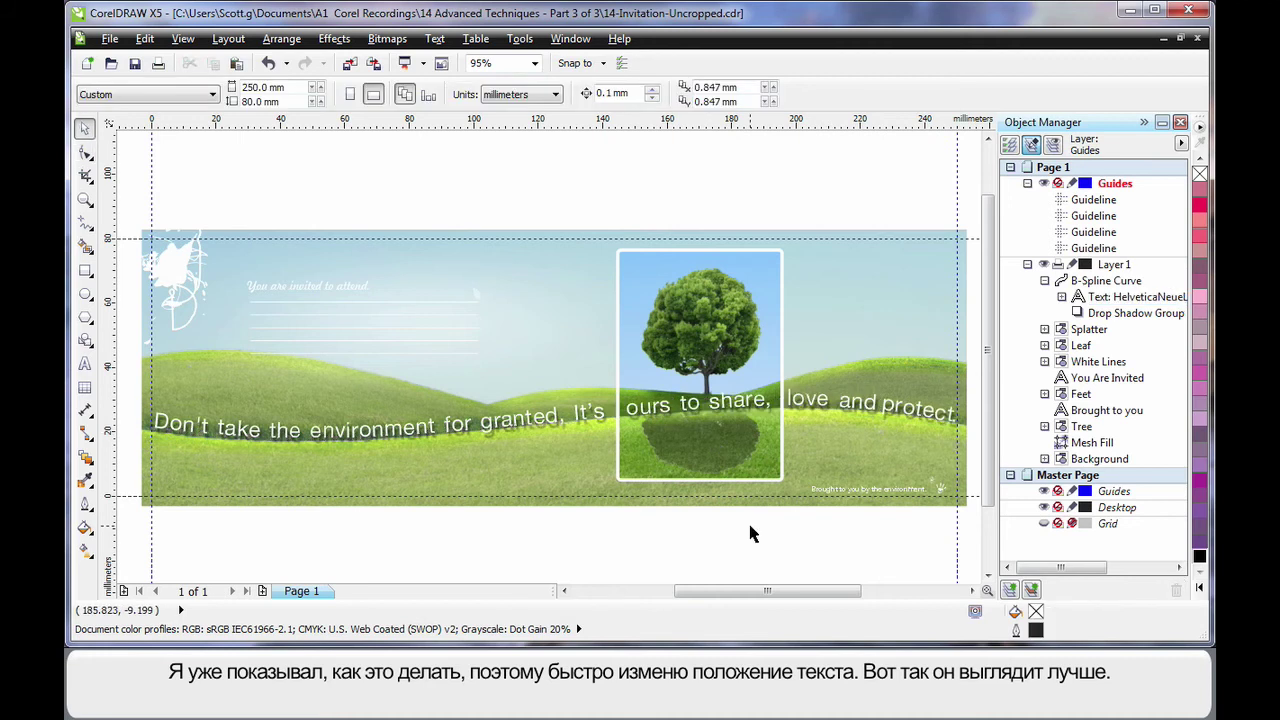
Step: Turn on color proofing with the U.S. Web Coated (SWOP) v2 environment and check the artwork for out-of-gamut colors
left_click(575, 42)
mouse_move(612, 196)
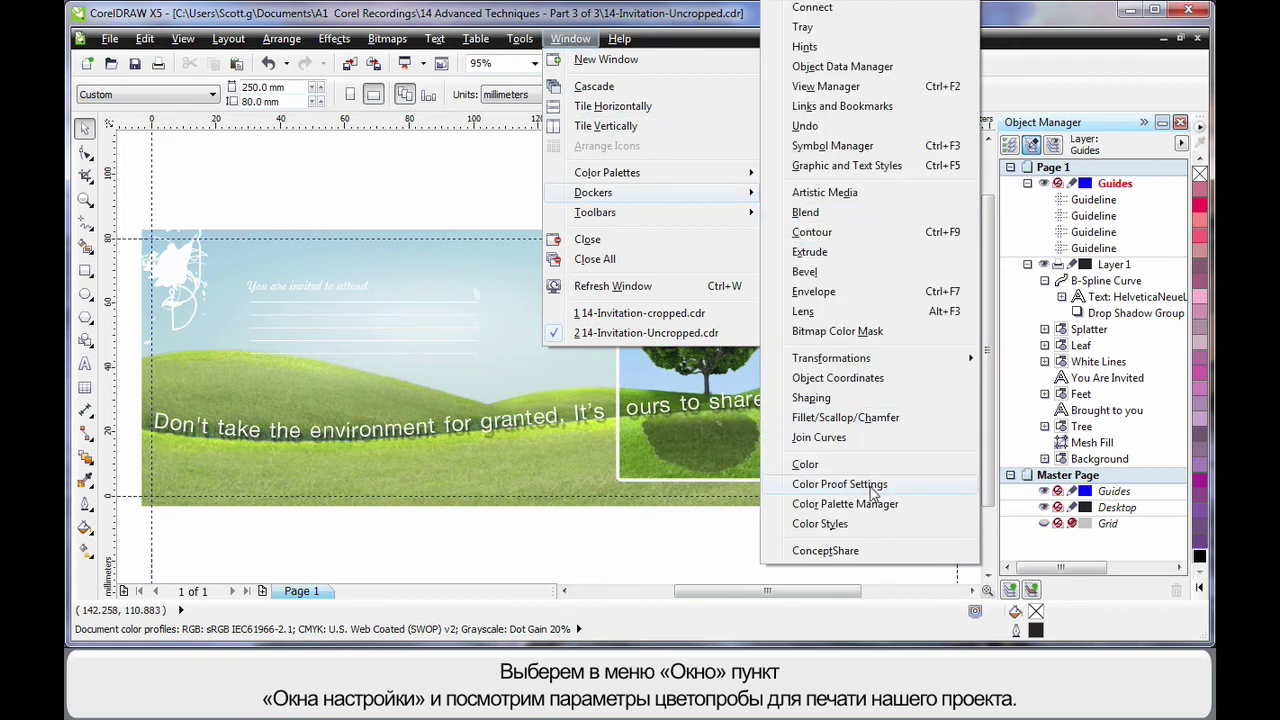
left_click(937, 494)
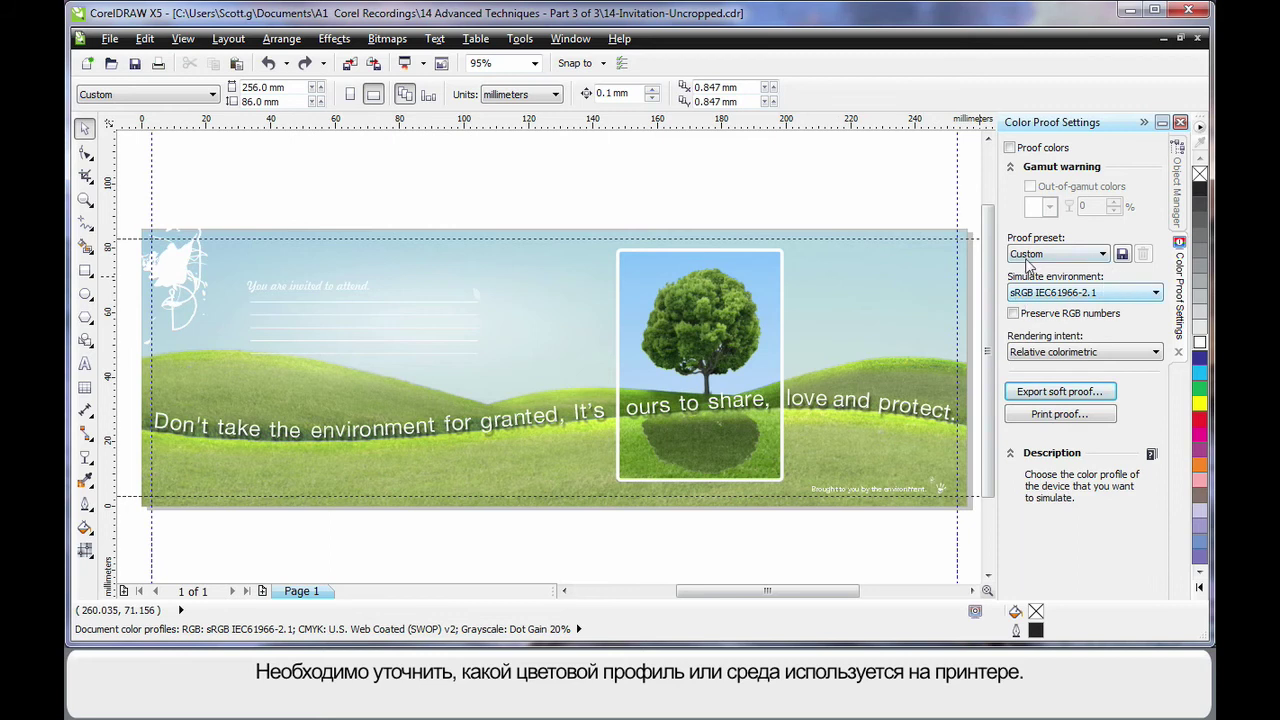
left_click(1155, 294)
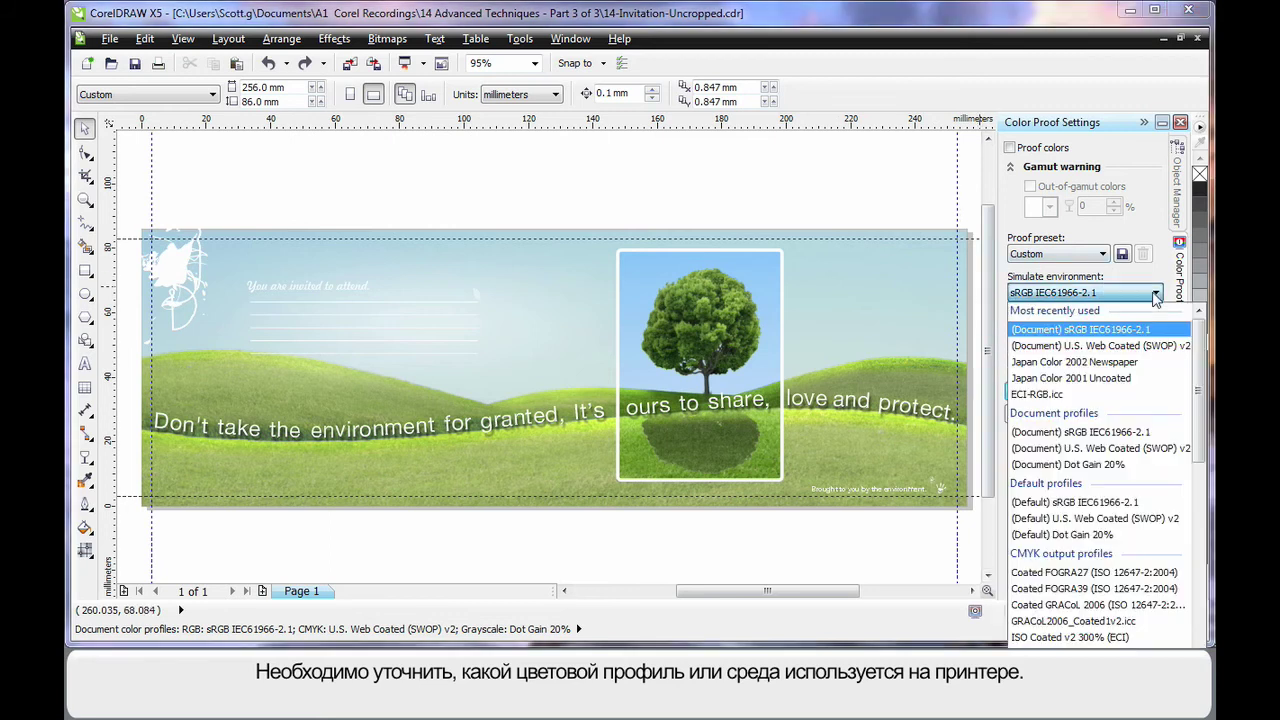
left_click(1133, 449)
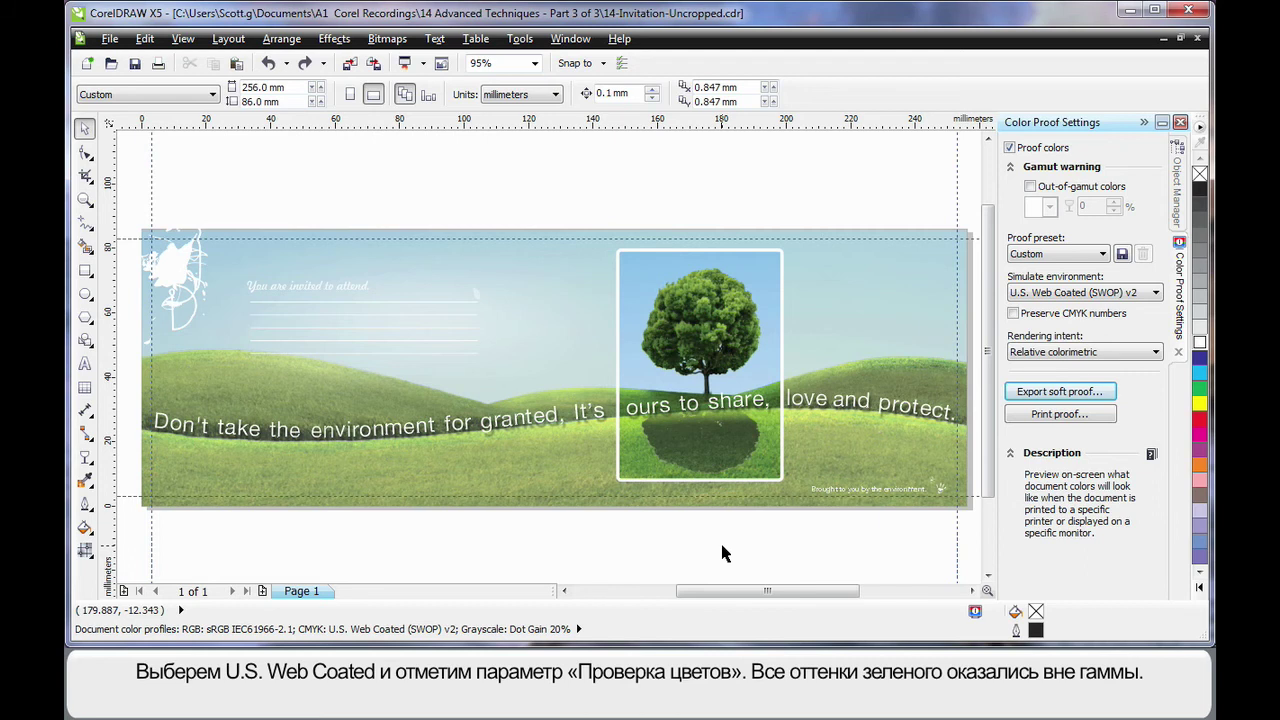
left_click(1030, 187)
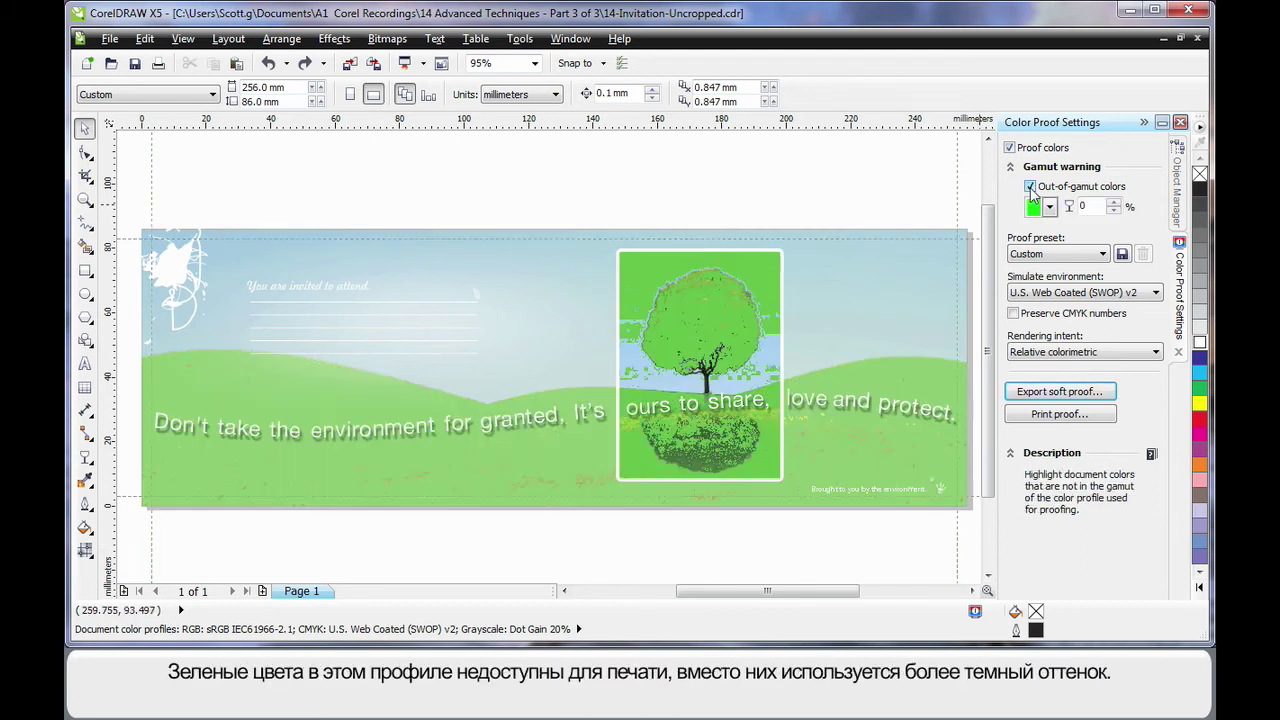
left_click(1030, 187)
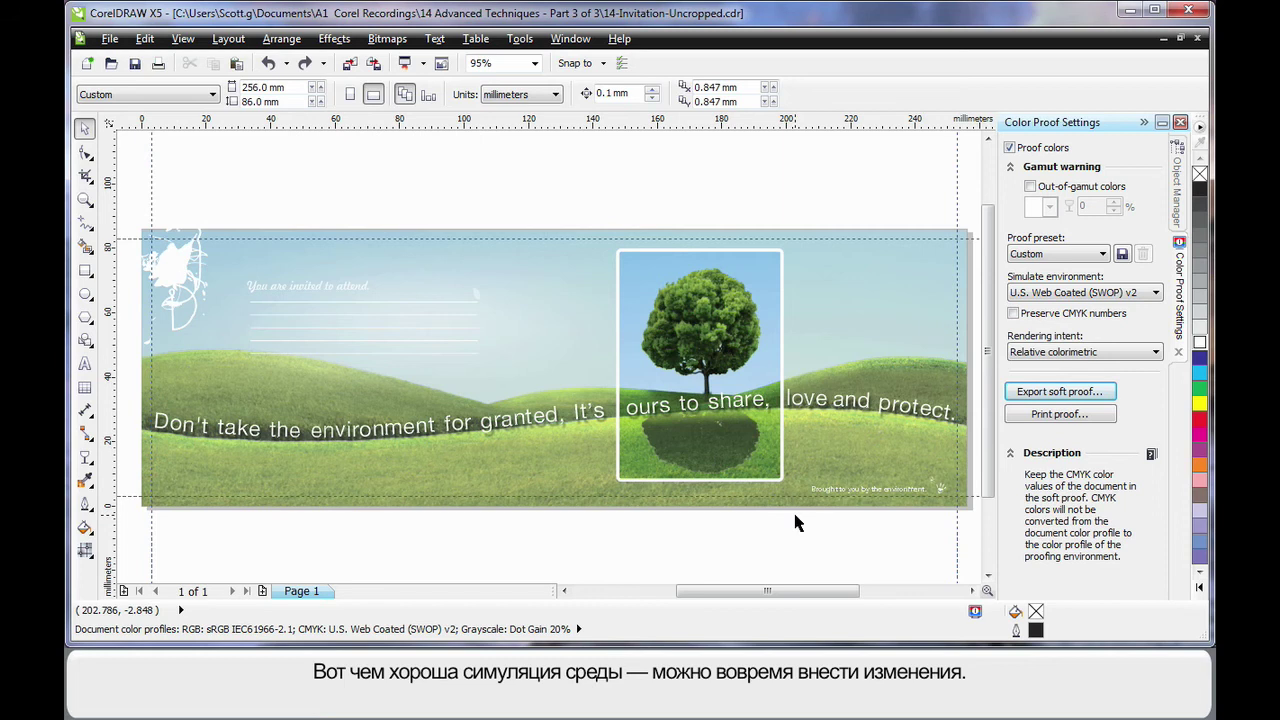
Step: Apply a uniform transparency of 50 to the Shadow bitmap in the Tree group, then deselect it
left_click(1180, 180)
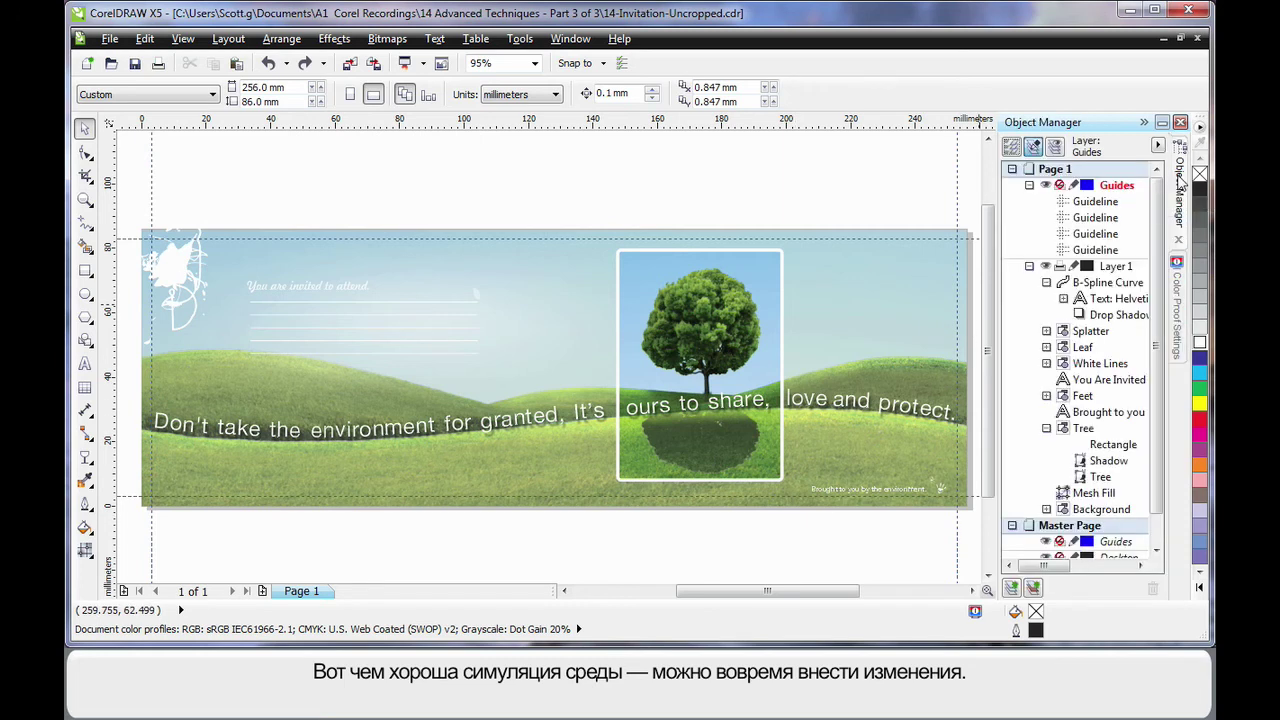
left_click(1107, 463)
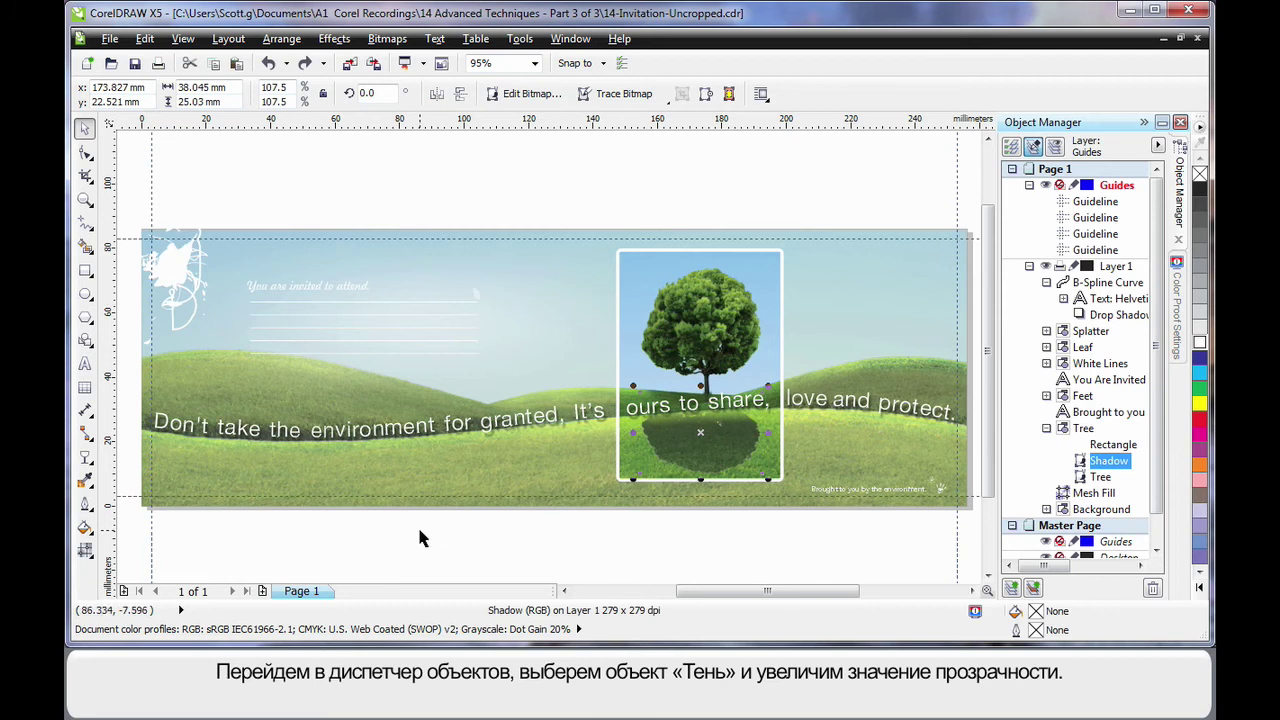
left_click(85, 457)
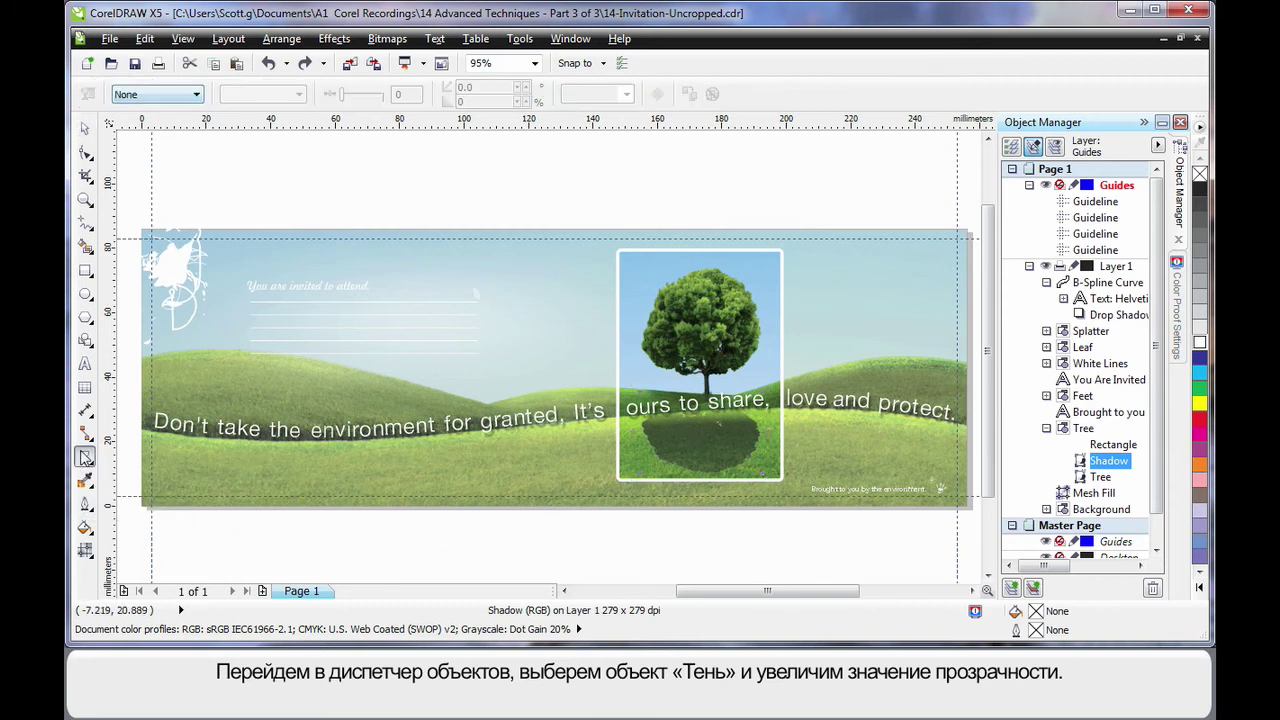
left_click(192, 94)
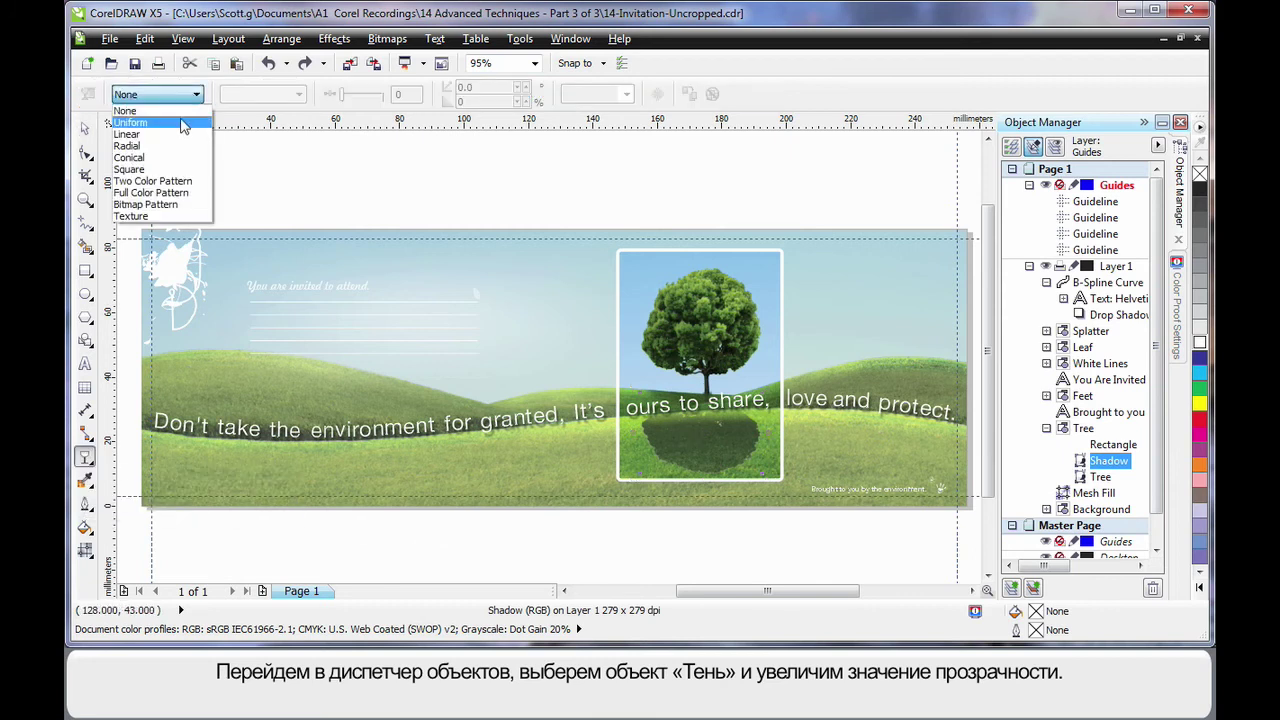
left_click(180, 120)
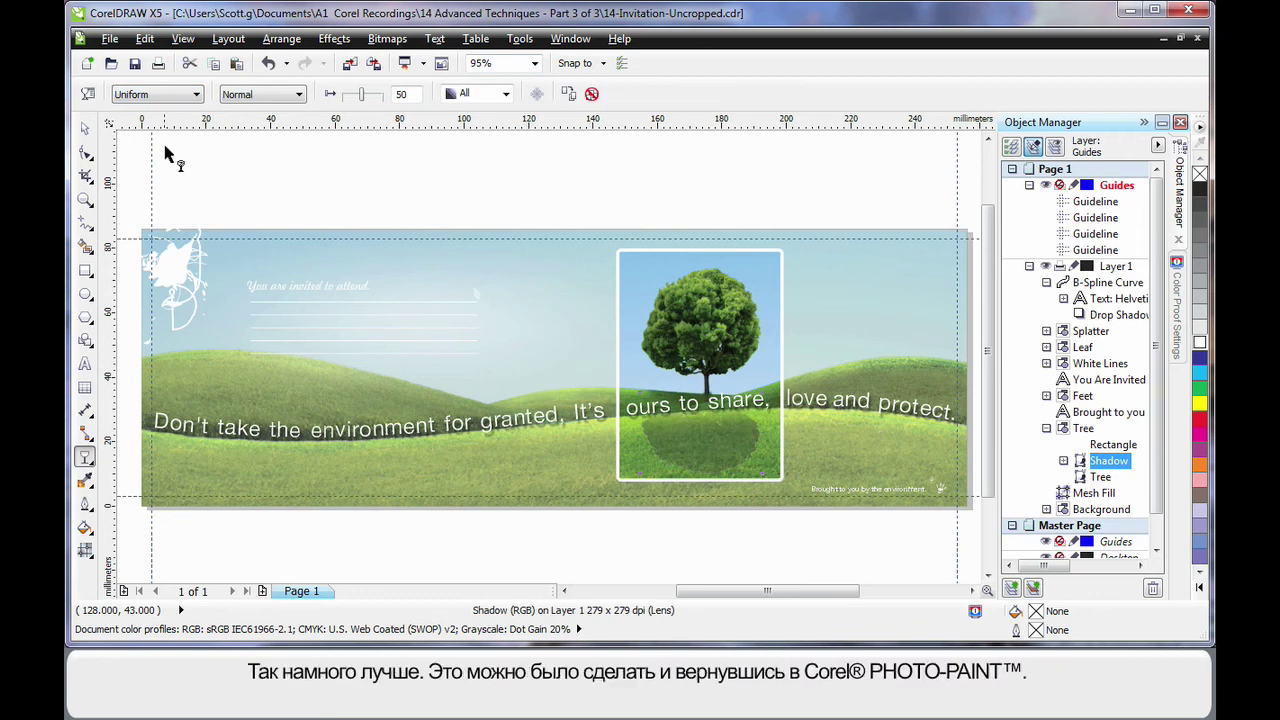
left_click(85, 131)
left_click(400, 156)
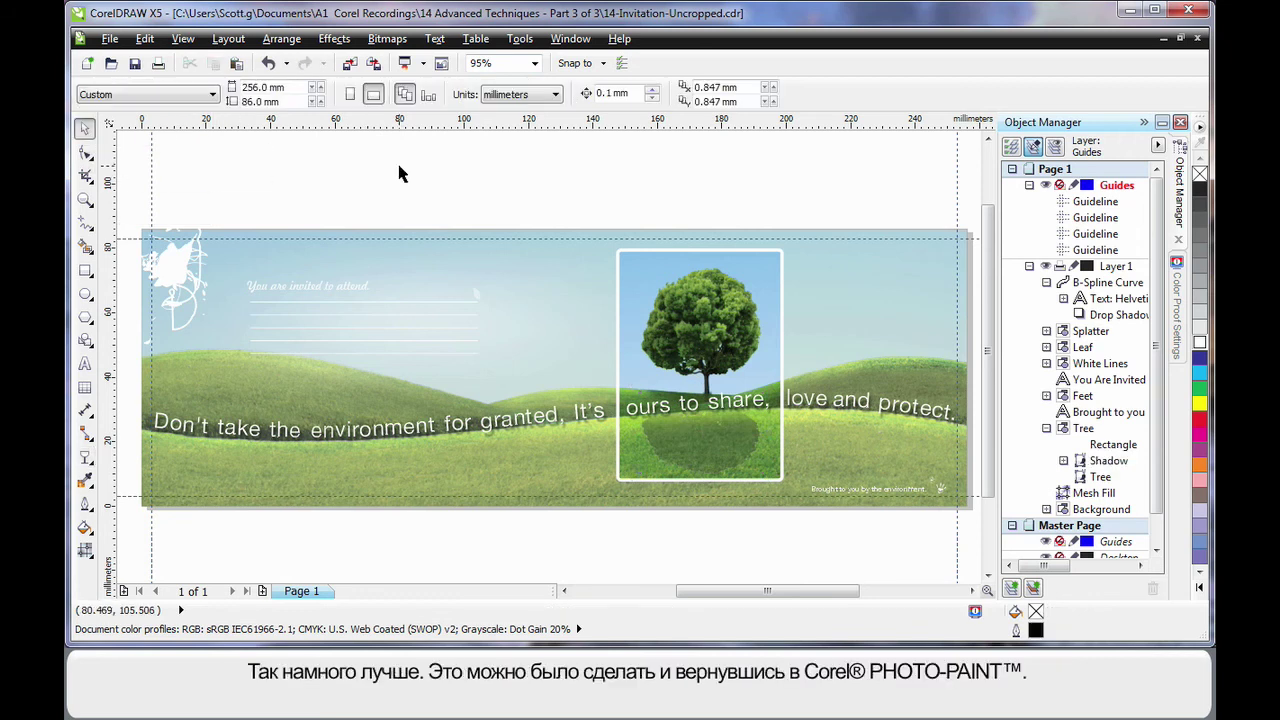
Step: Export a soft proof of the invitation in PDF format as 14-Invitation-Uncropped.pdf
left_click(1179, 284)
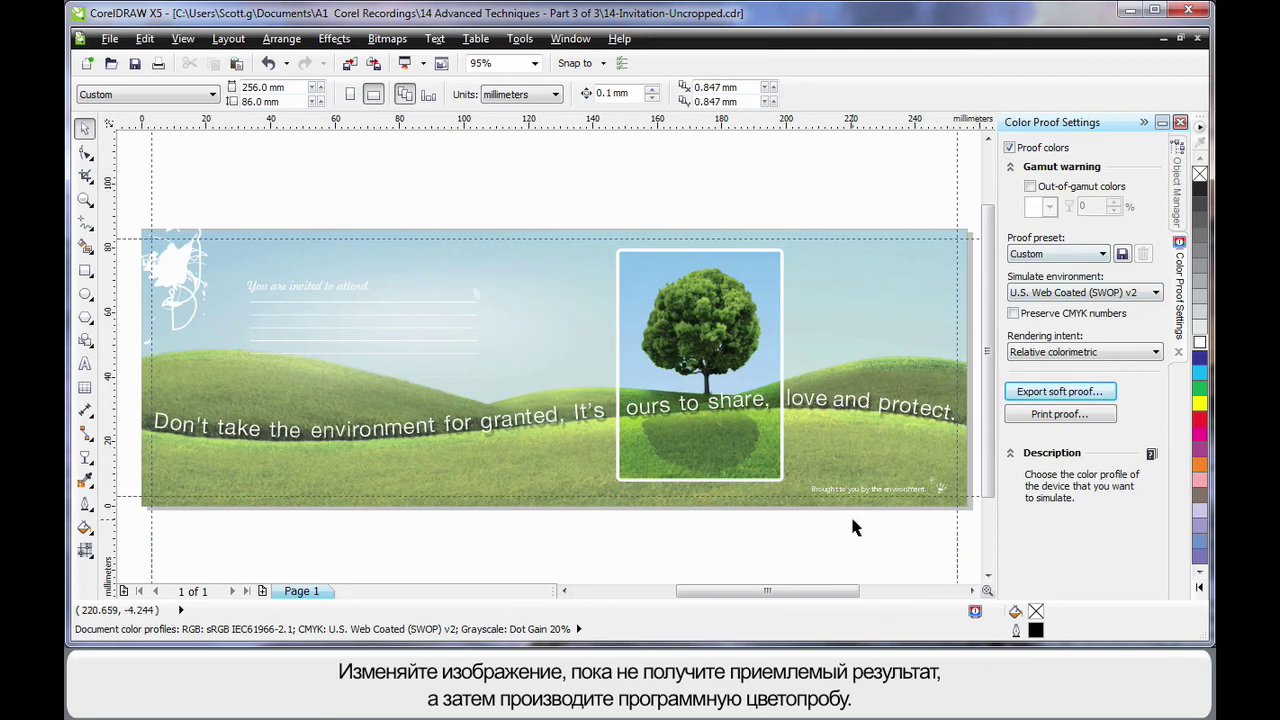
left_click(1089, 396)
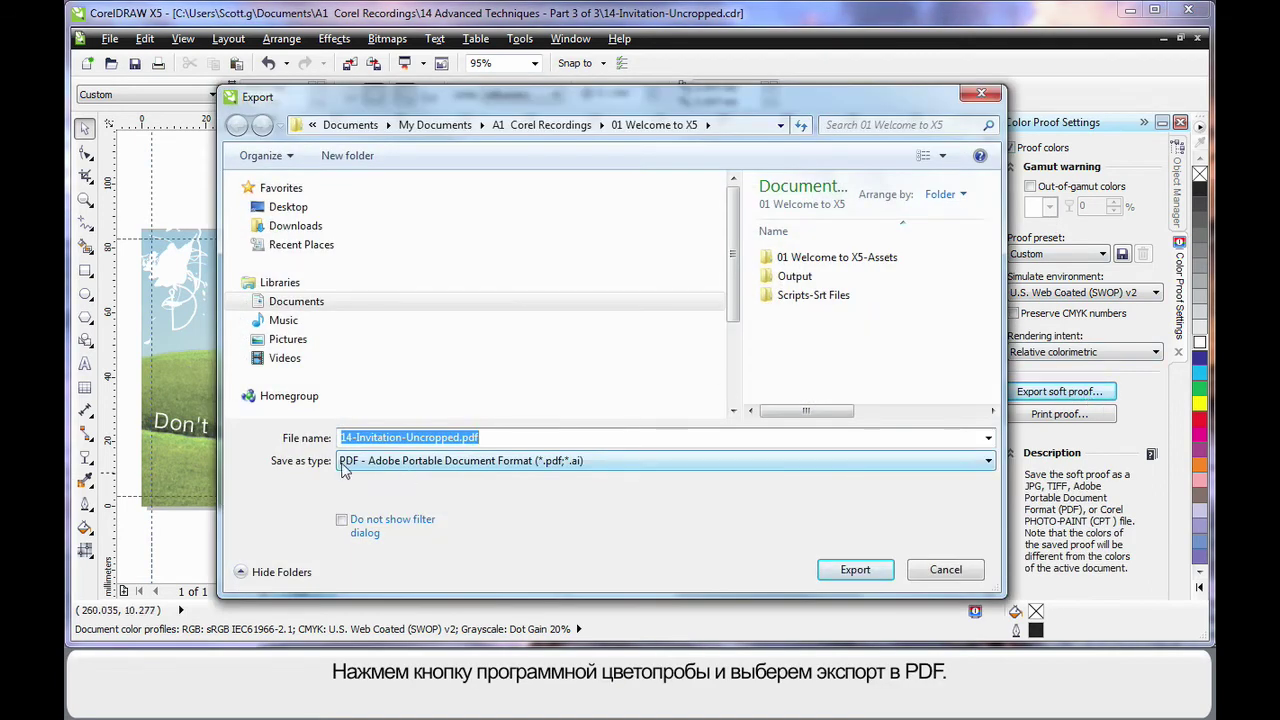
left_click(407, 466)
left_click(409, 480)
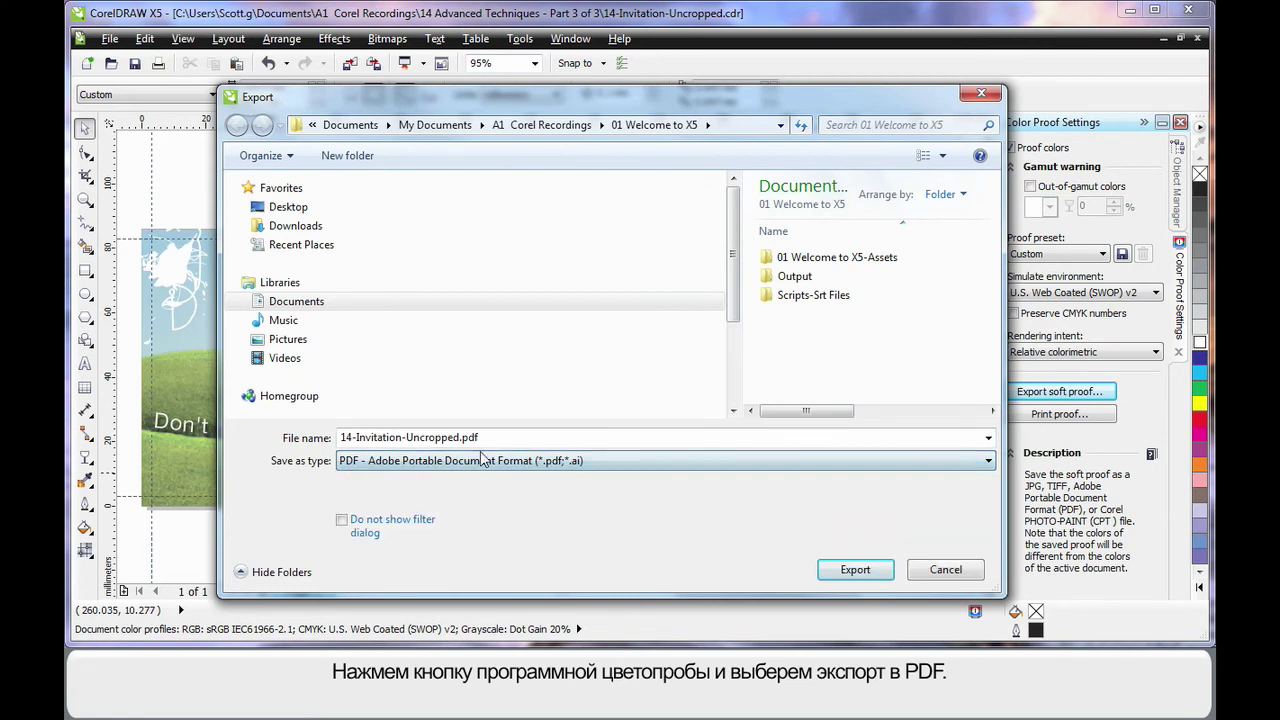
left_click(855, 570)
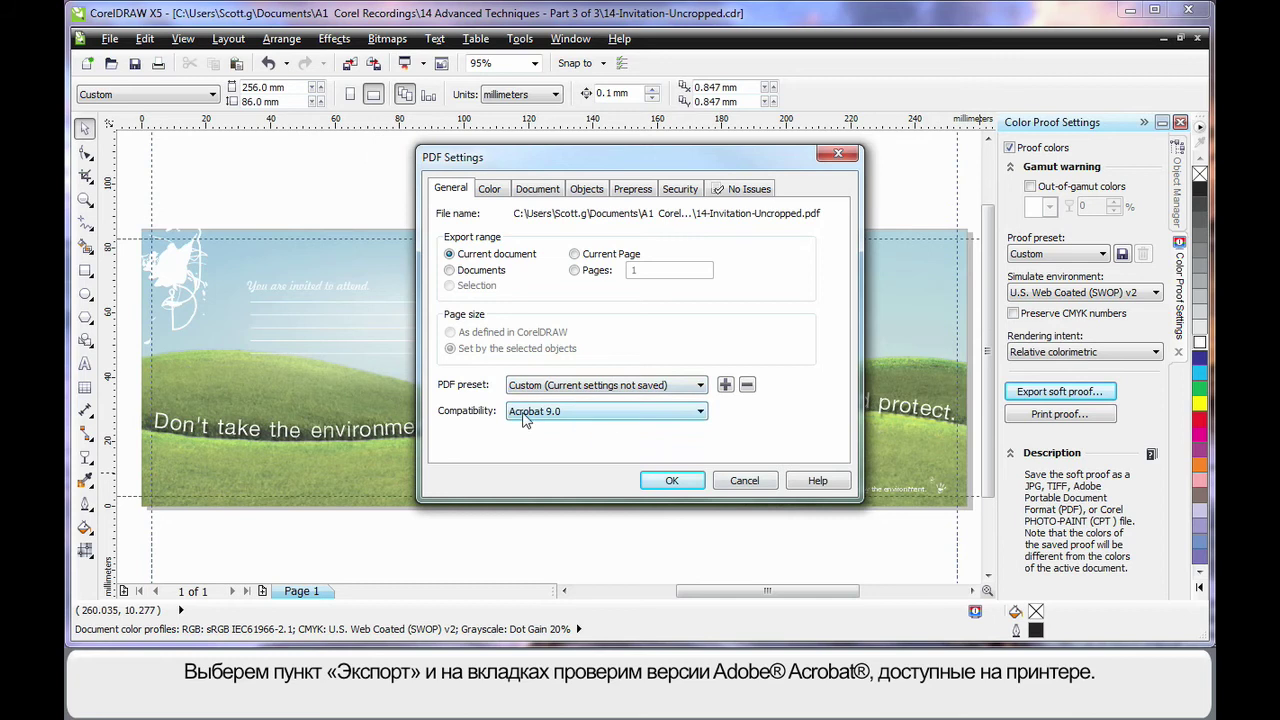
Step: Check the PDF's compatibility, color and object settings, keep Acrobat 9.0, create the soft proof and close the resulting PDF
left_click(602, 417)
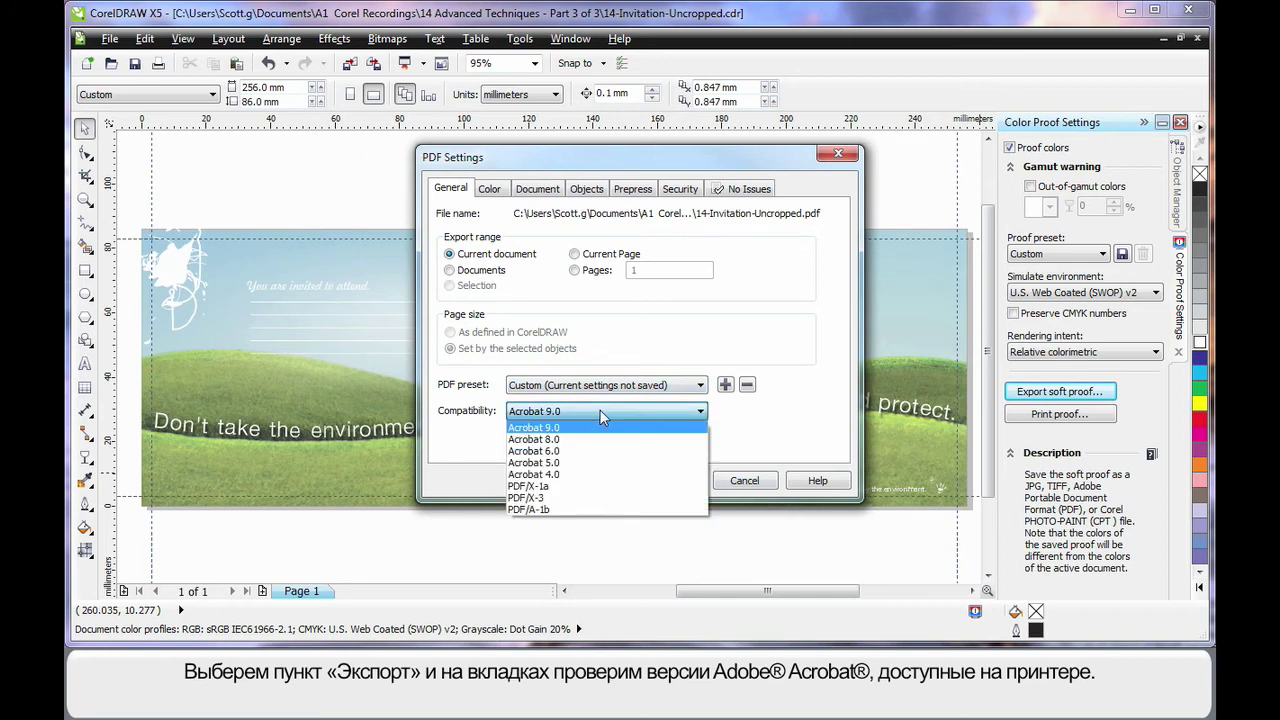
left_click(602, 417)
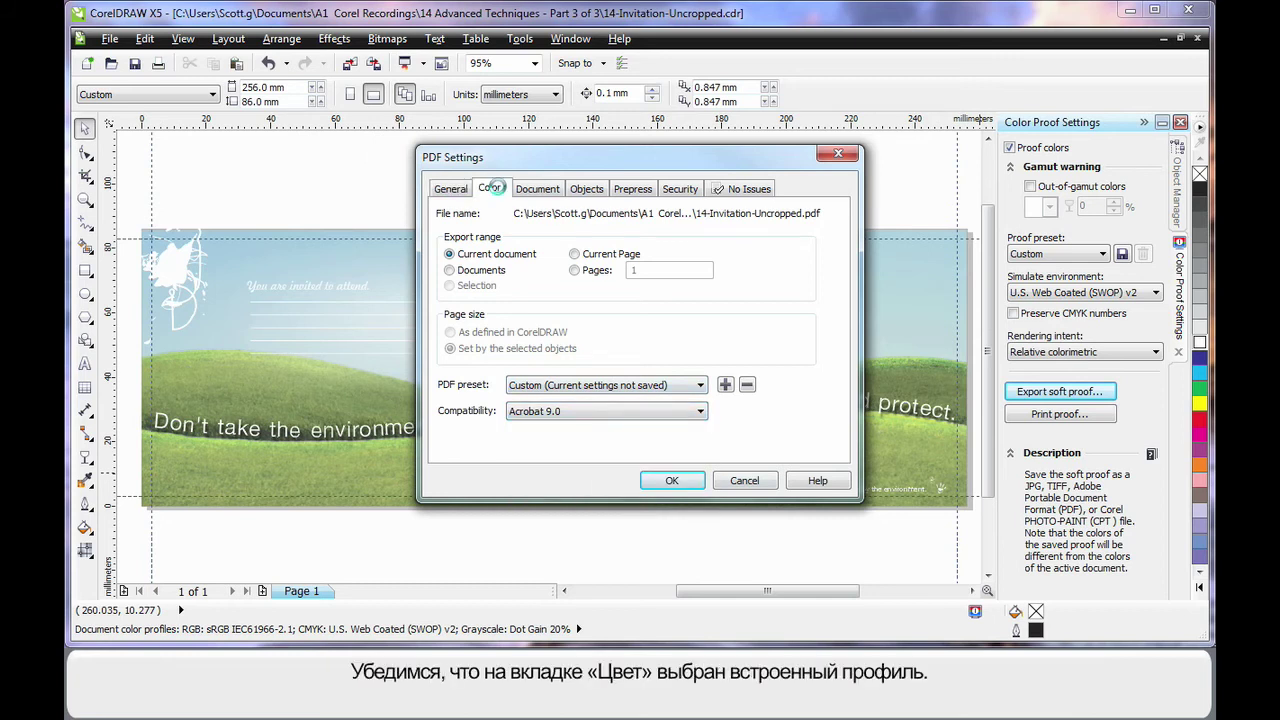
left_click(491, 188)
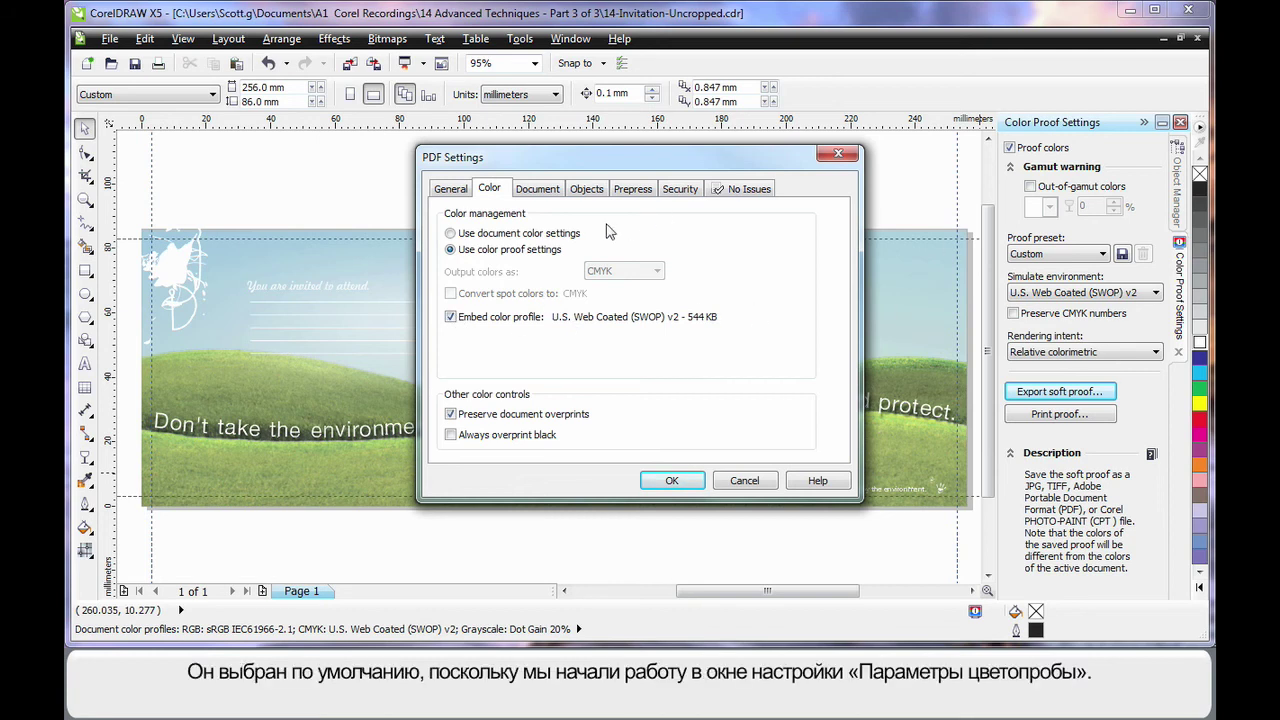
left_click(590, 192)
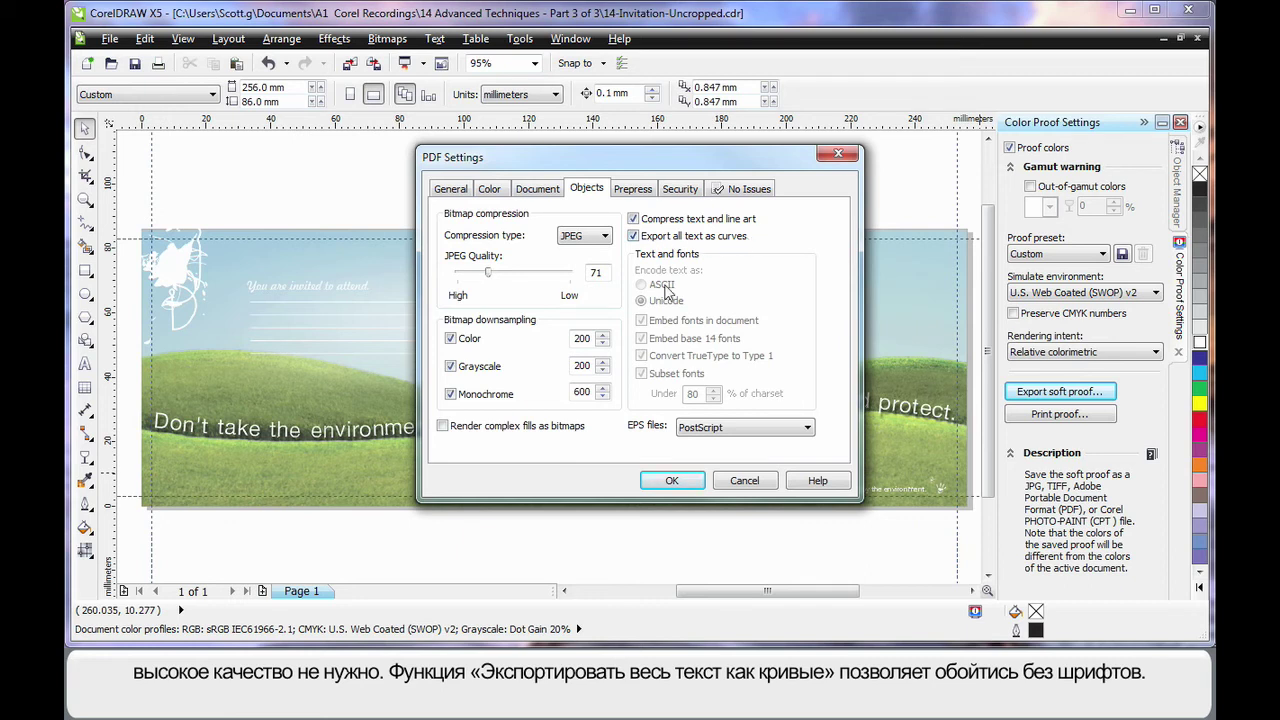
left_click(672, 481)
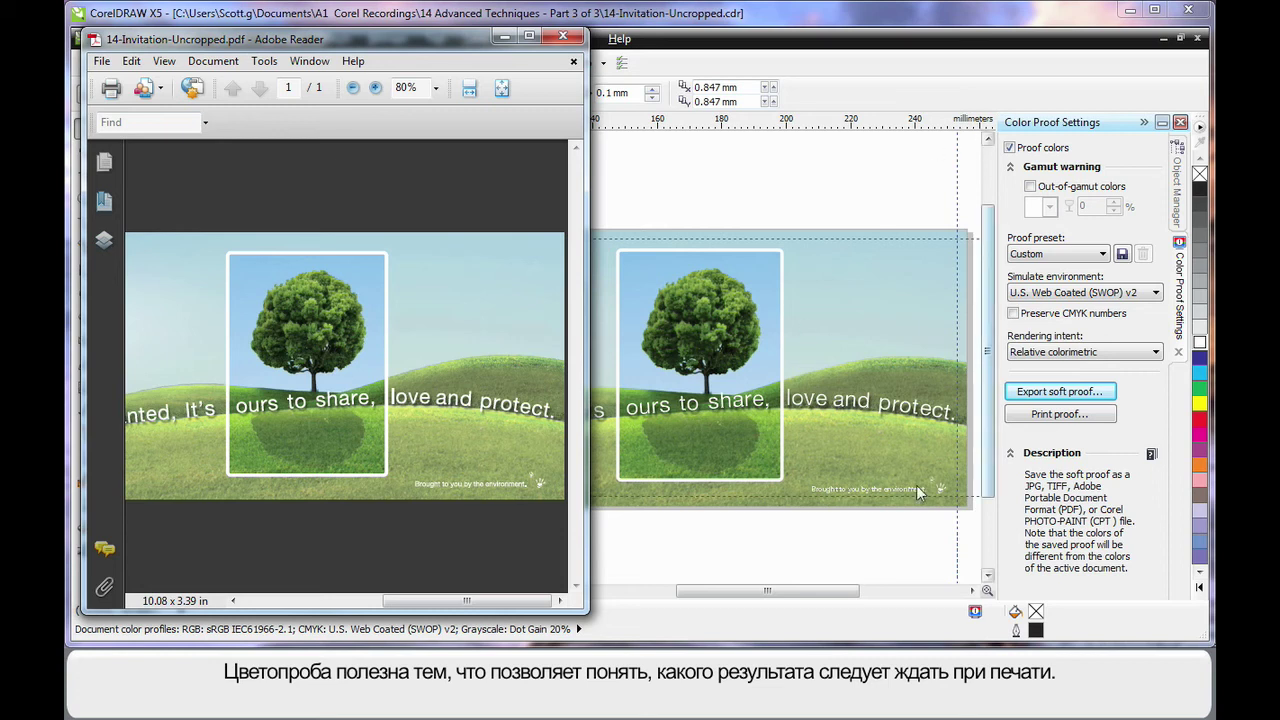
left_click(565, 39)
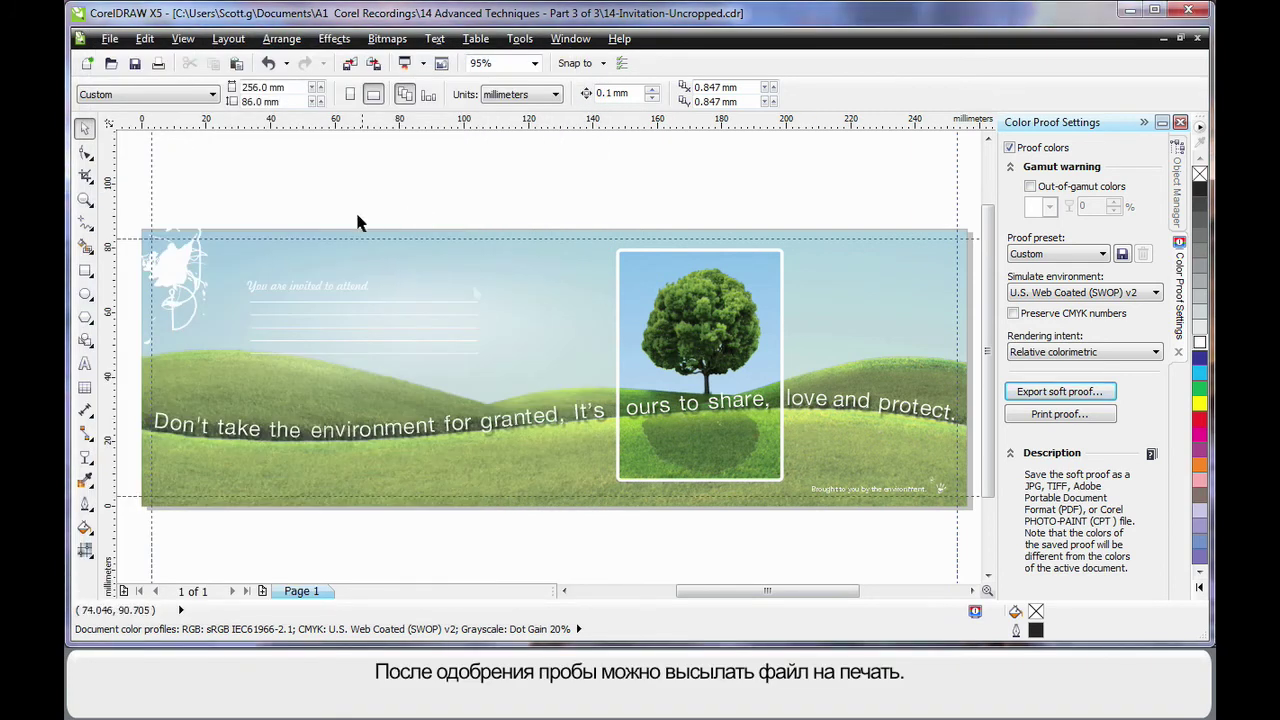
Step: Start Collect For Output with all associated files gathered automatically, including a PDF with the Prepress preset and a Version 15.0 CDR
left_click(109, 41)
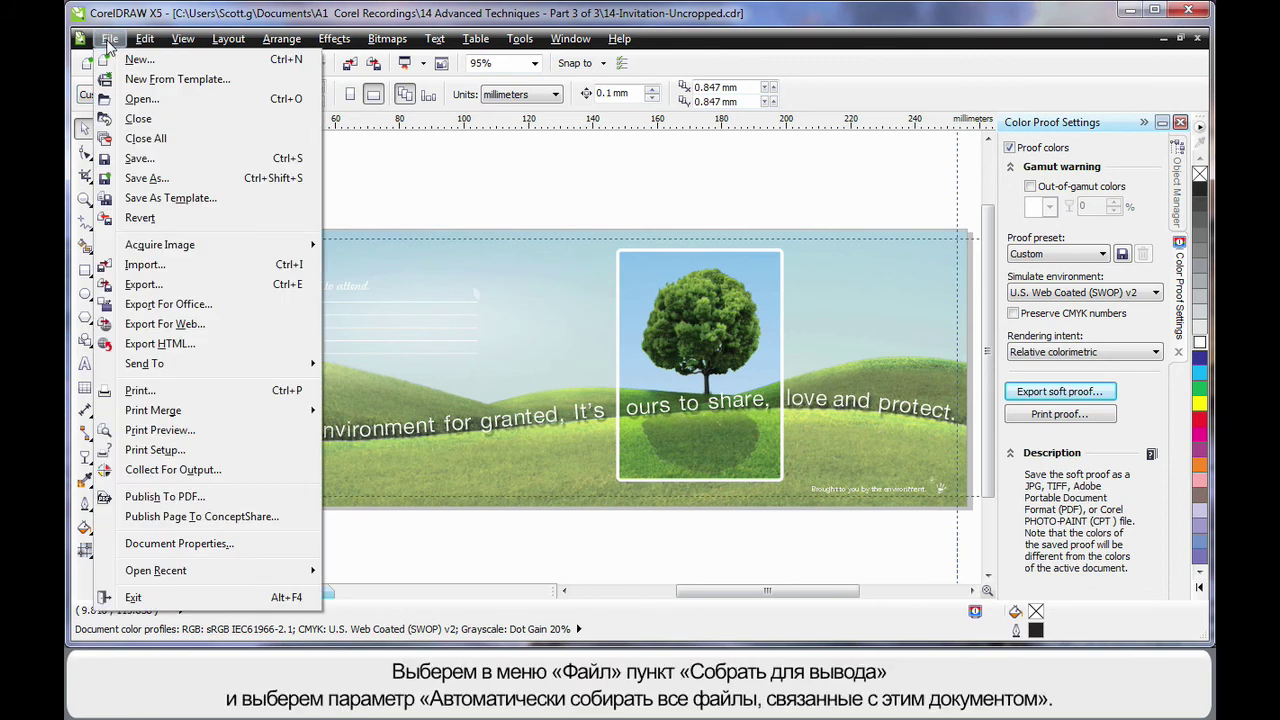
left_click(182, 474)
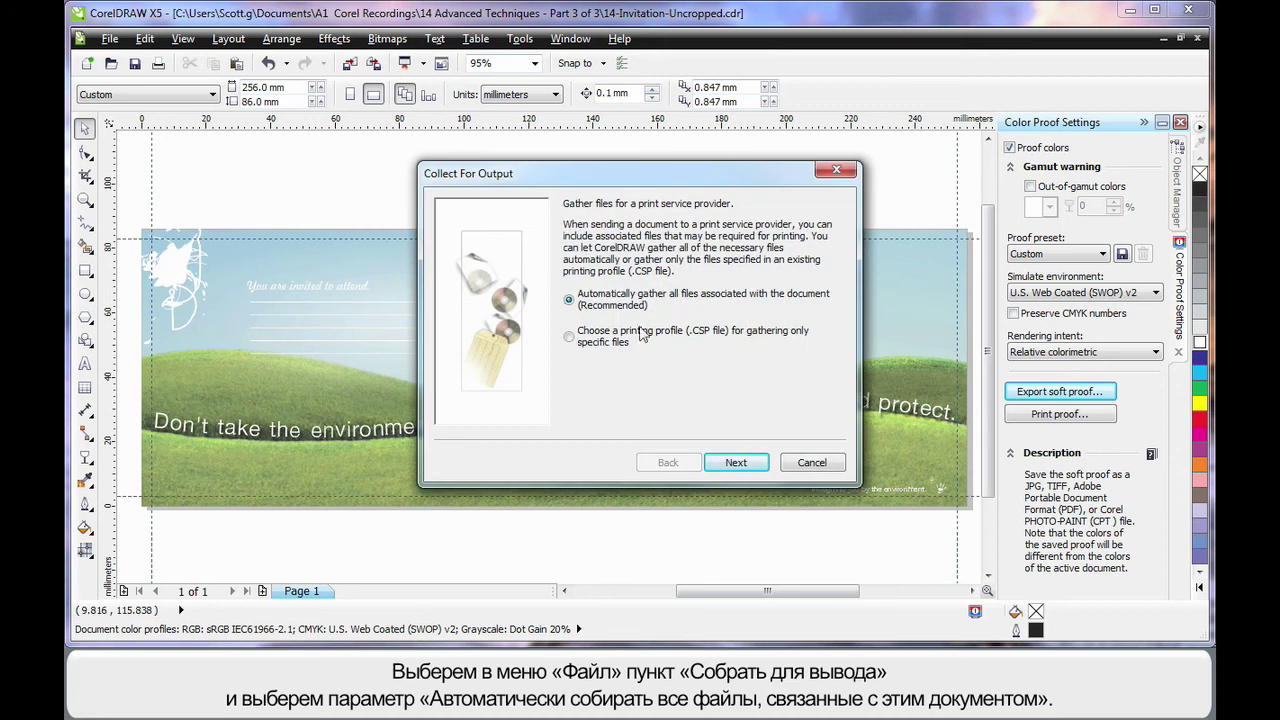
left_click(736, 463)
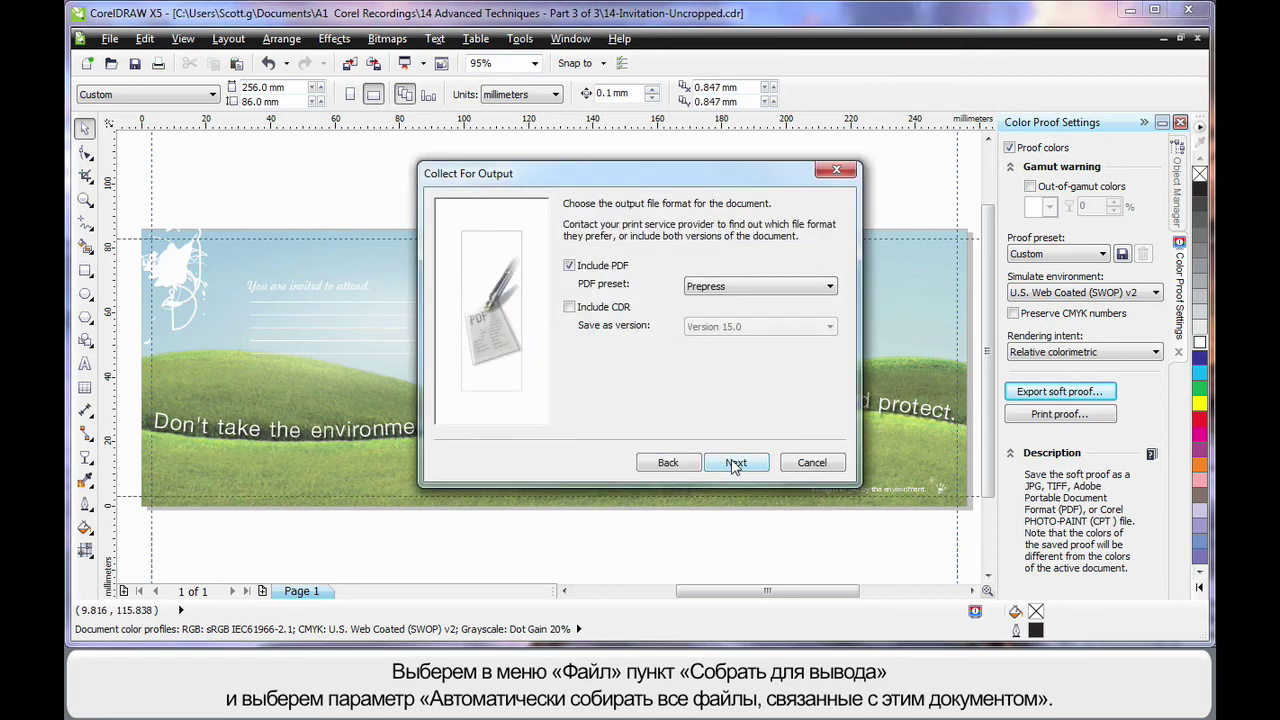
left_click(829, 287)
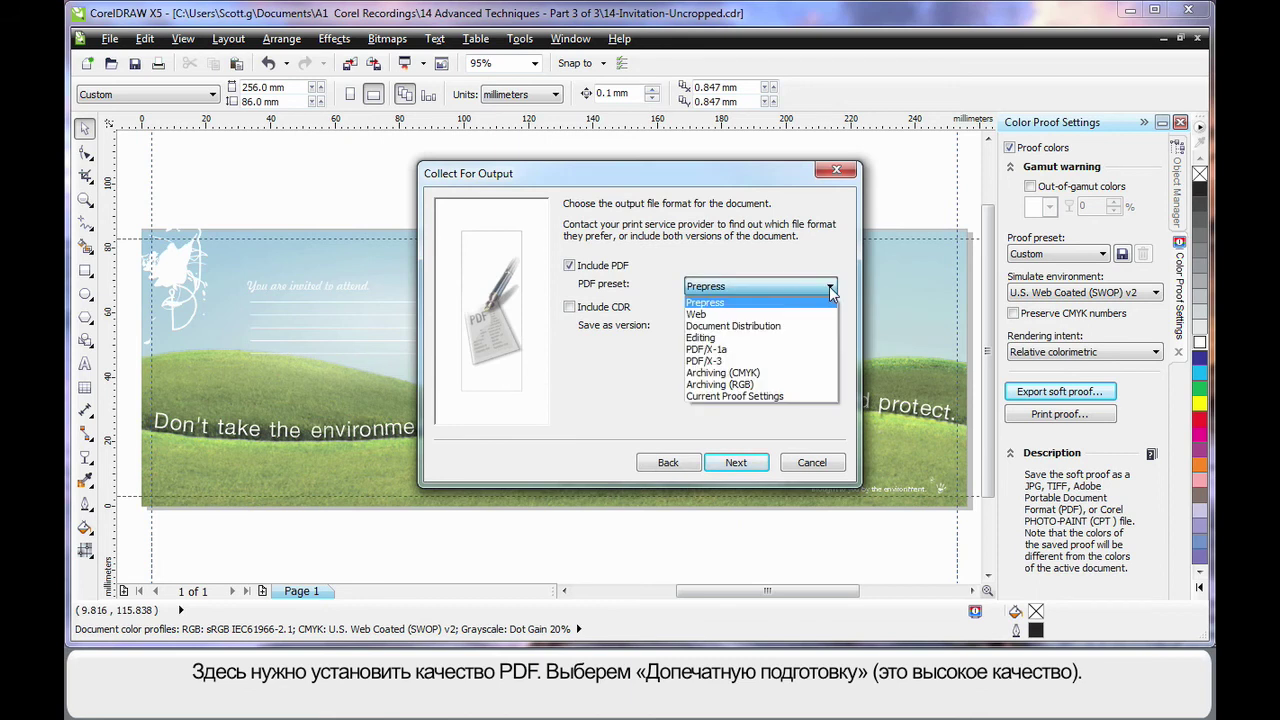
left_click(724, 304)
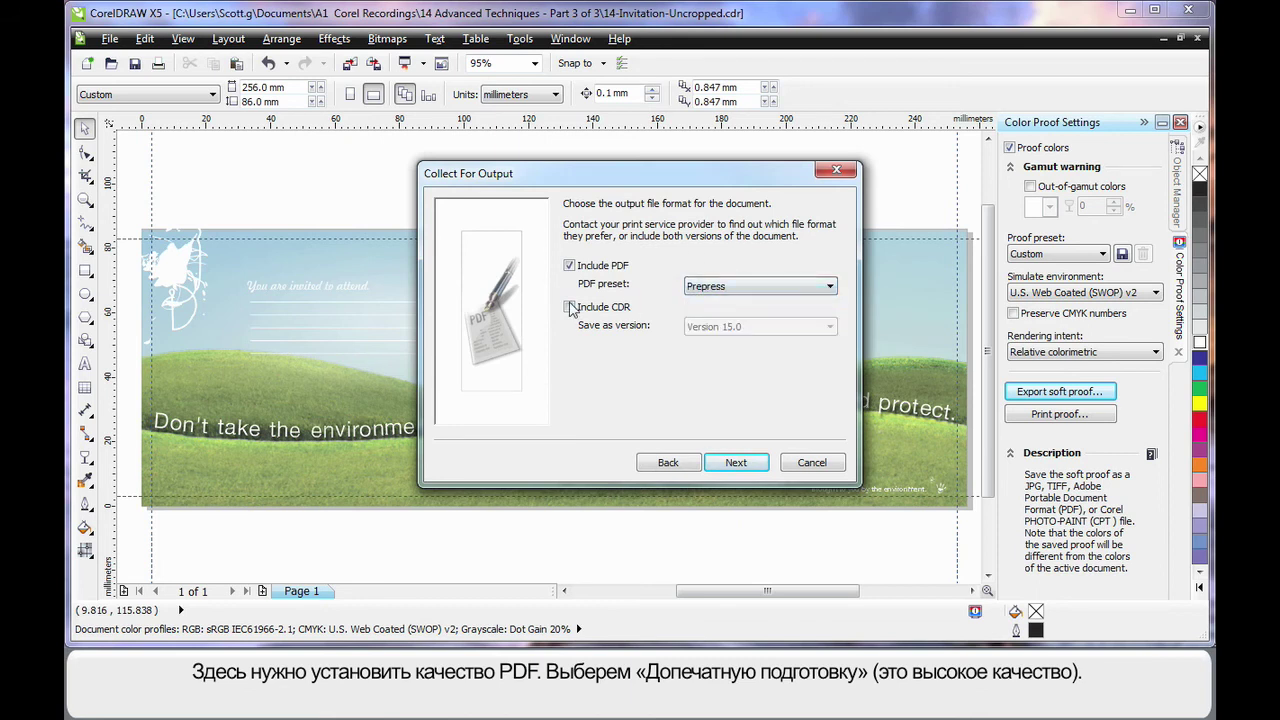
left_click(567, 309)
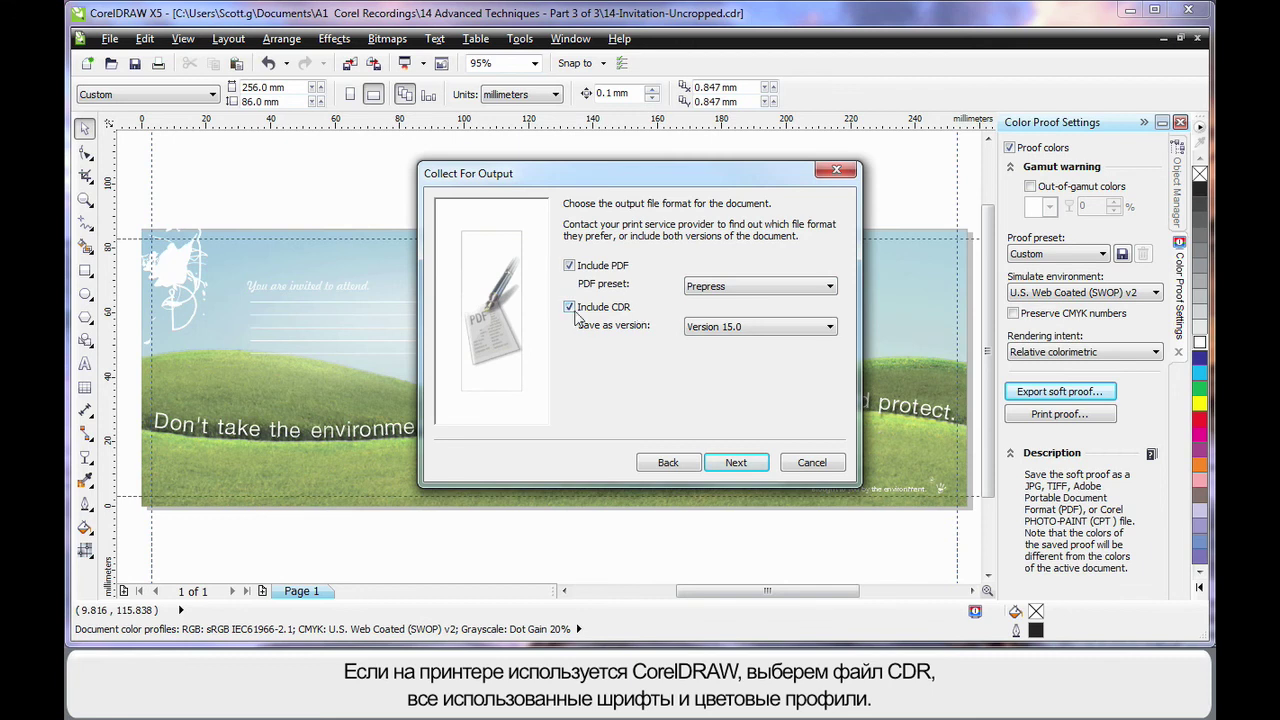
Step: Include the document fonts, font list and color profiles in the collected output, and place it in a compressed (zipped) folder
left_click(744, 464)
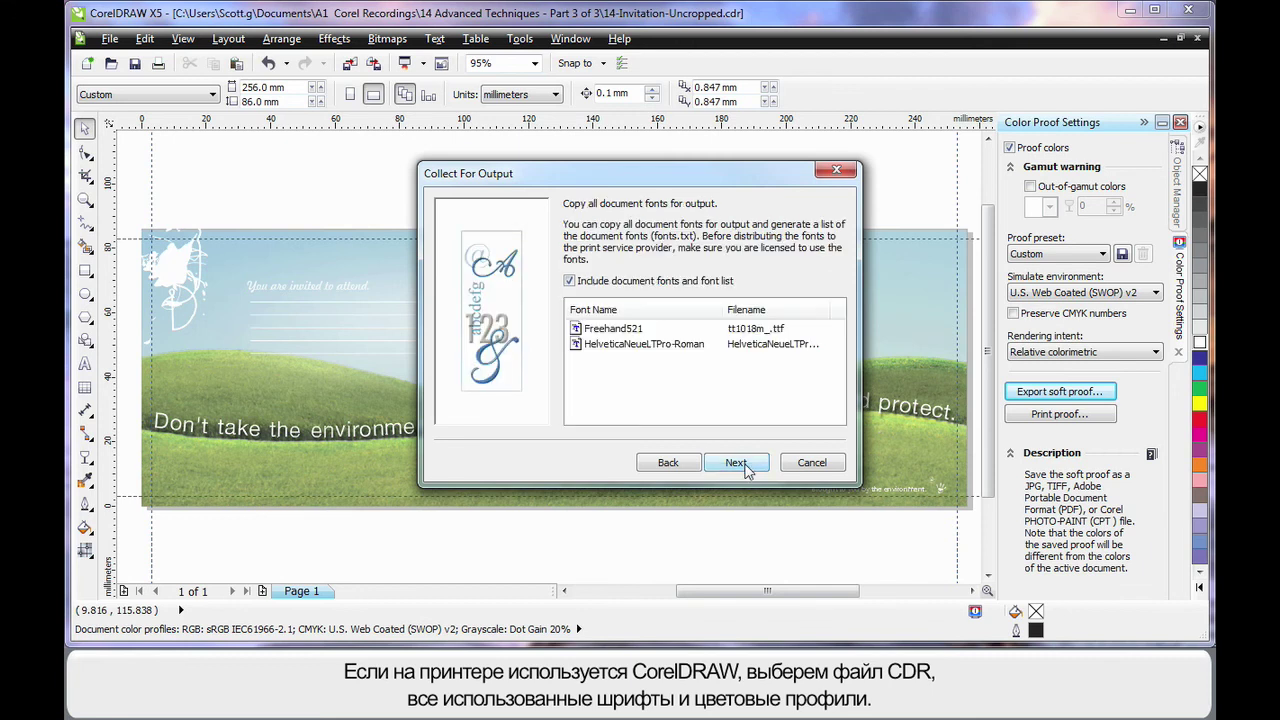
left_click(741, 461)
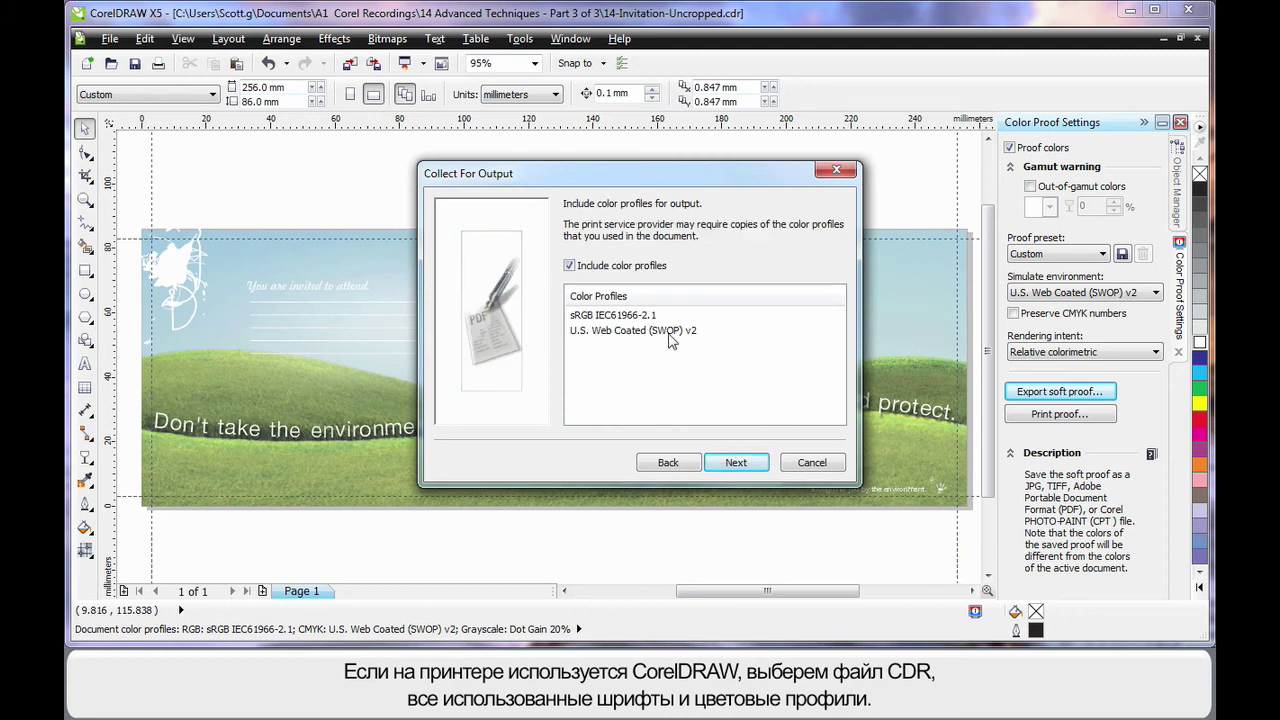
left_click(740, 465)
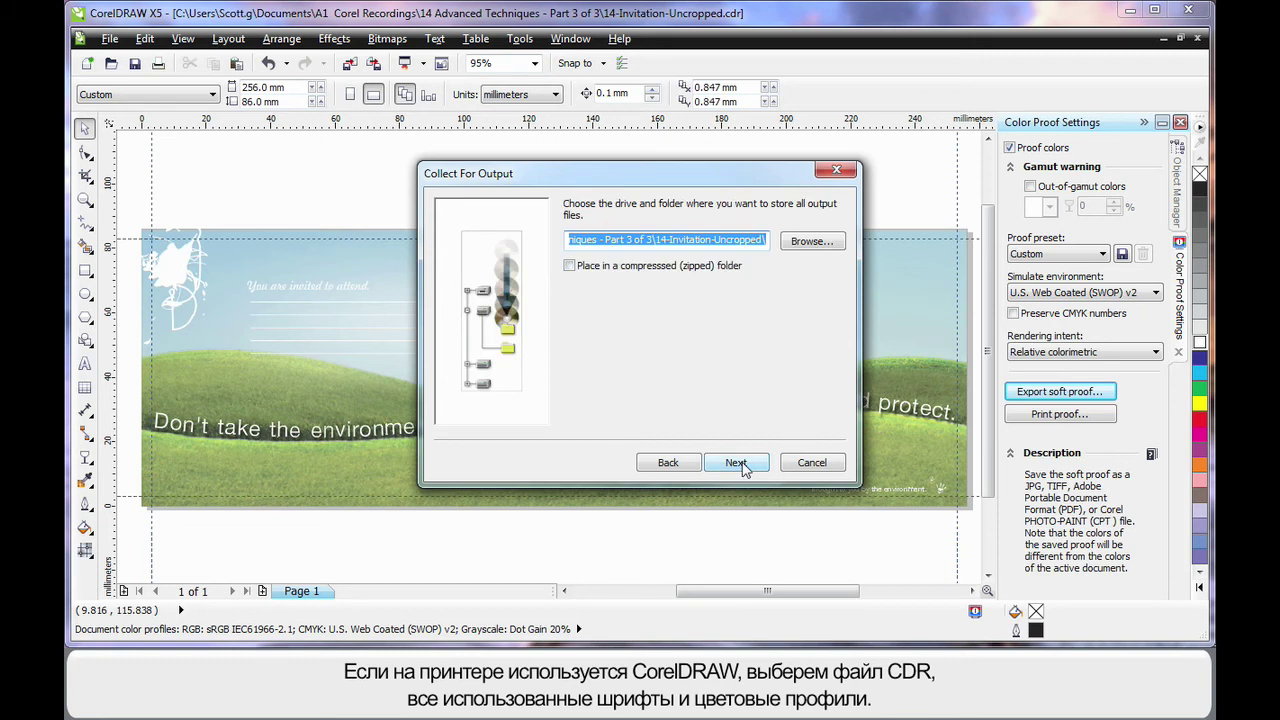
left_click(569, 265)
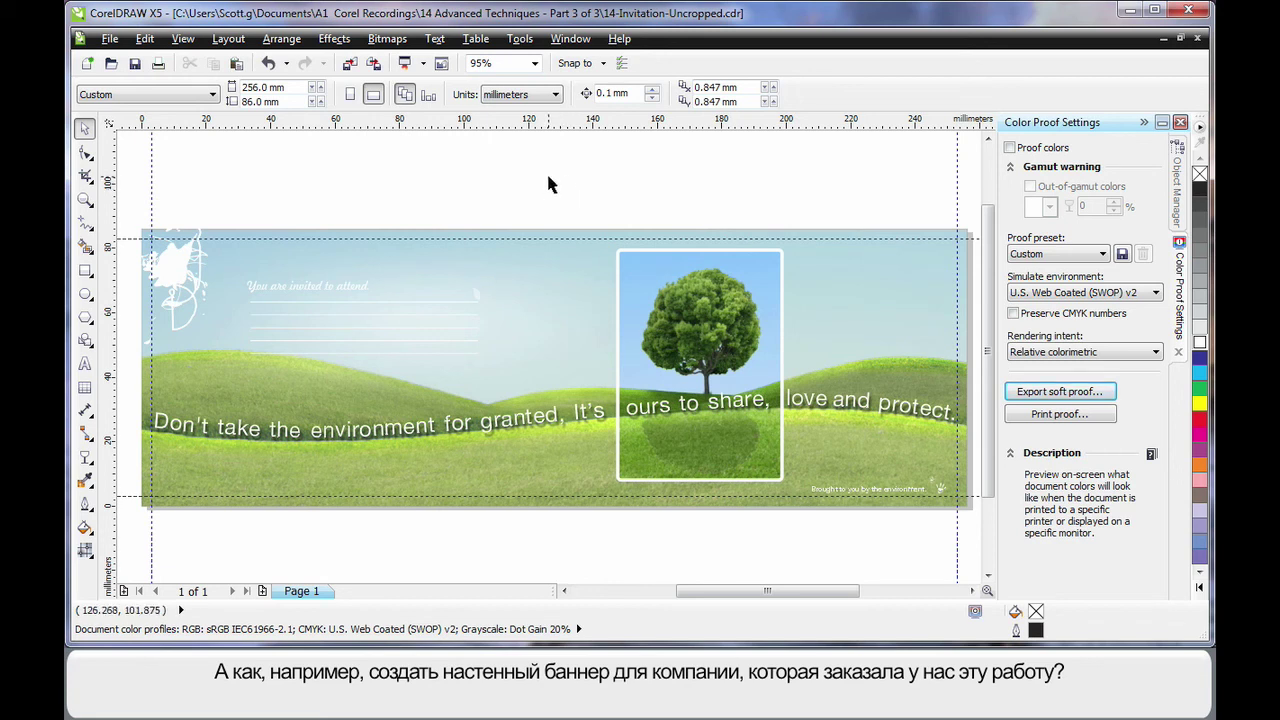
Step: Open the print preview of the invitation and turn on tiled page printing in the print layout options
left_click(158, 64)
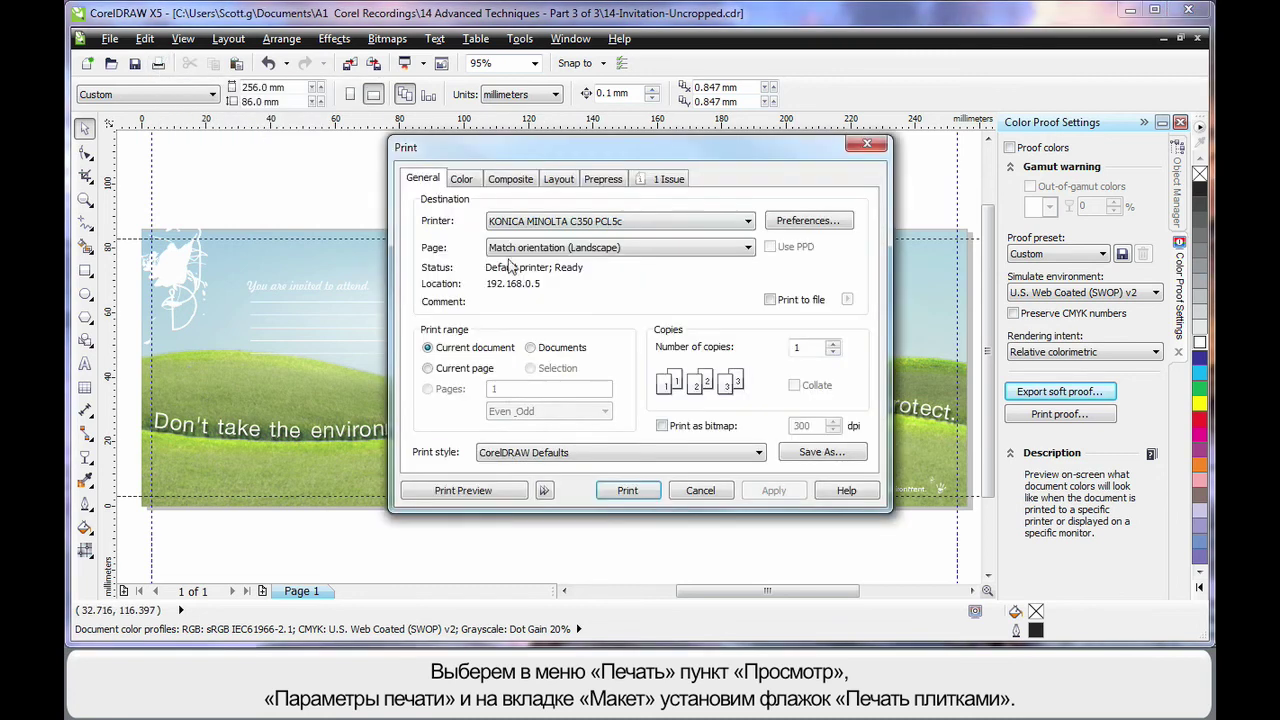
left_click(463, 491)
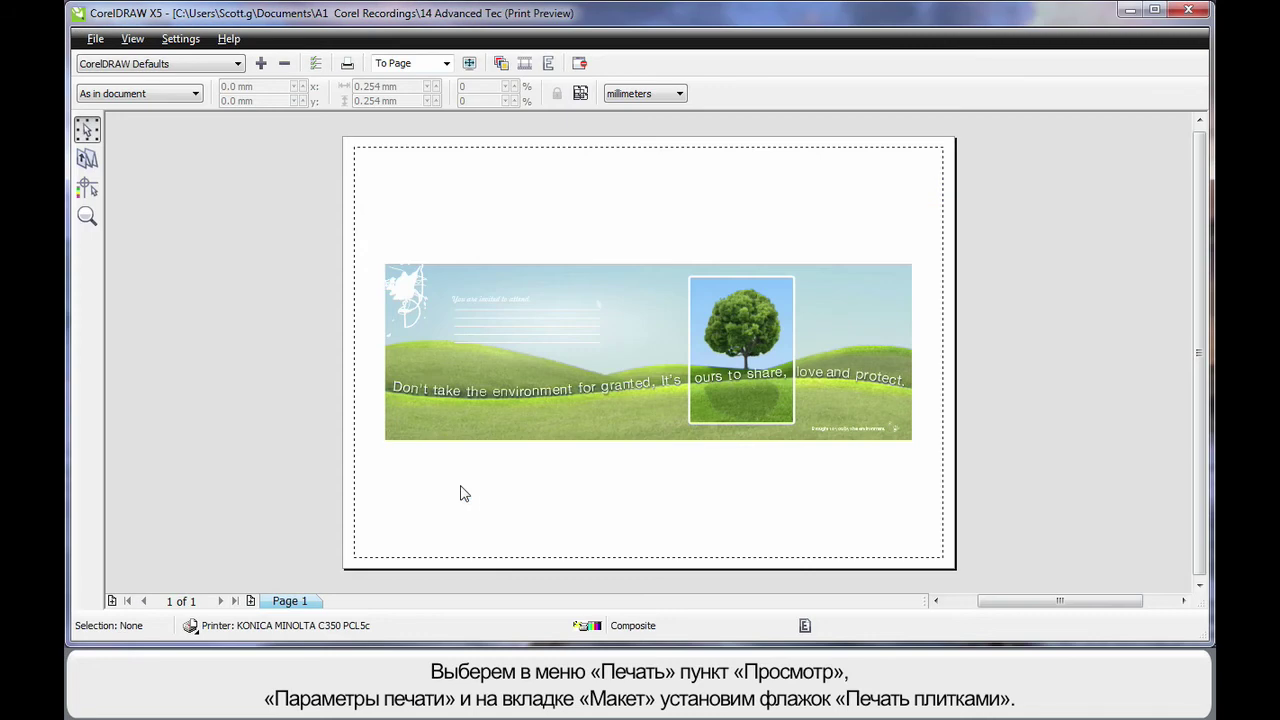
left_click(314, 63)
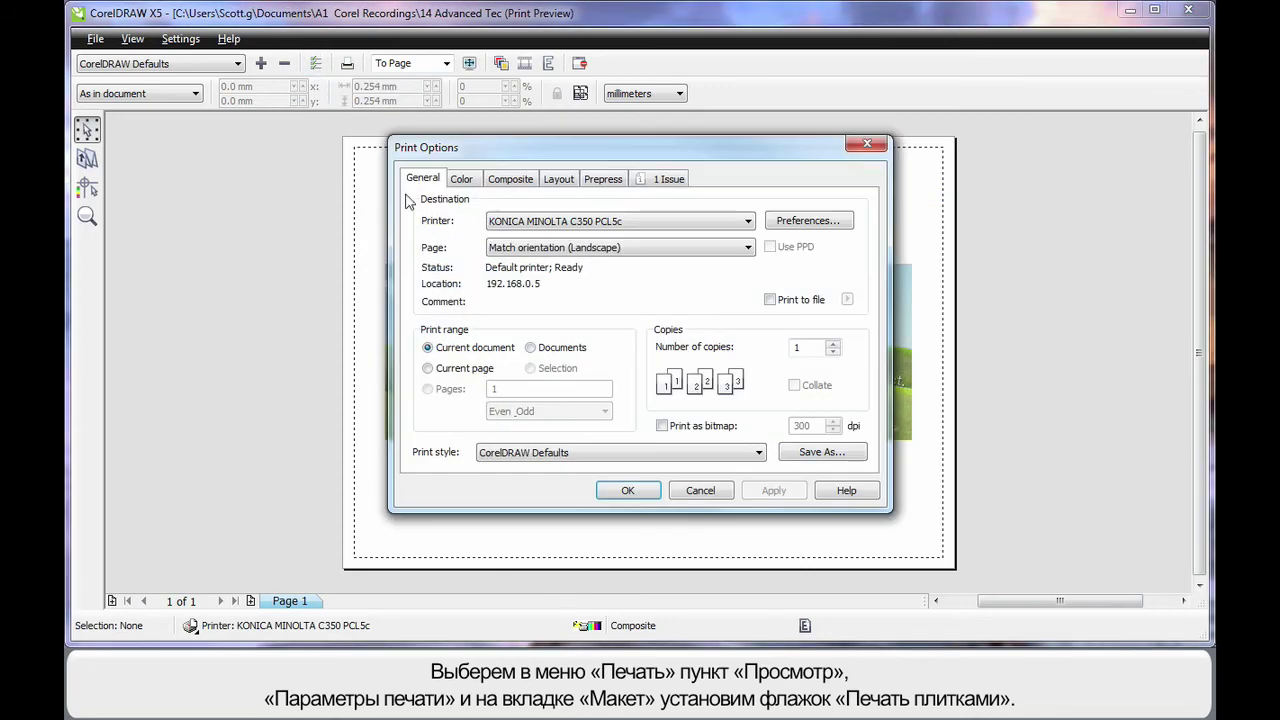
left_click(557, 181)
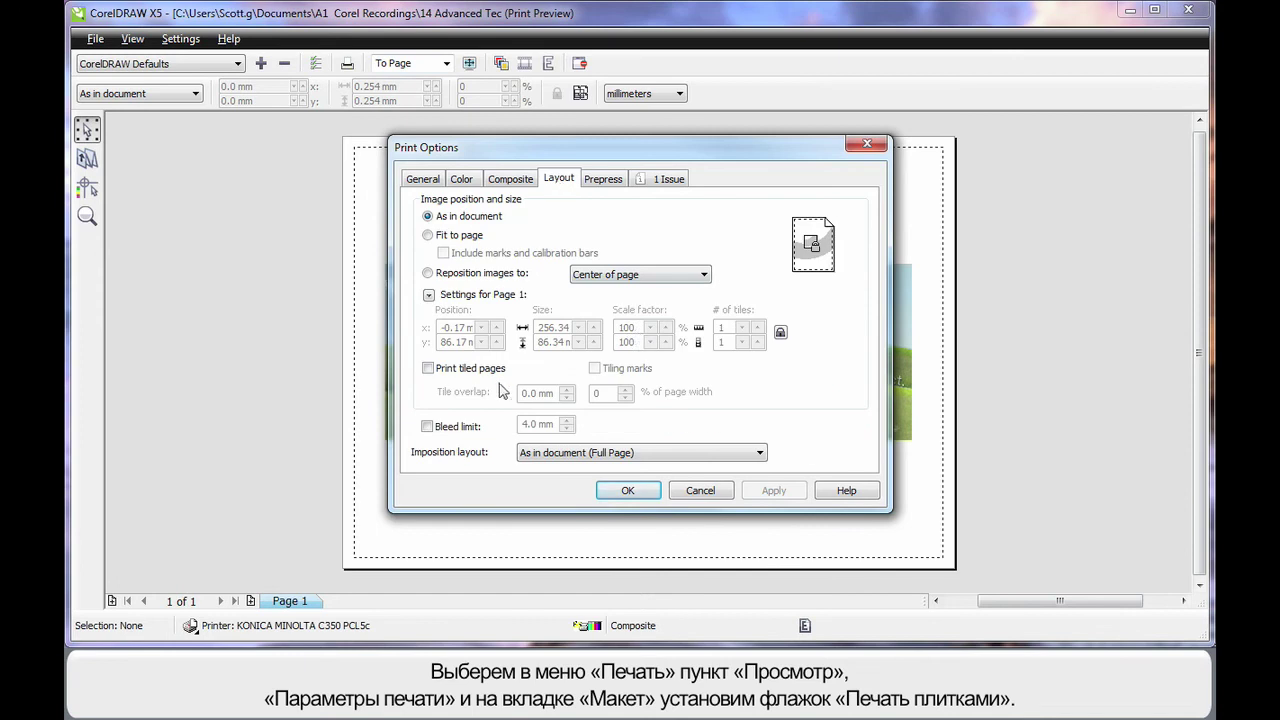
left_click(428, 369)
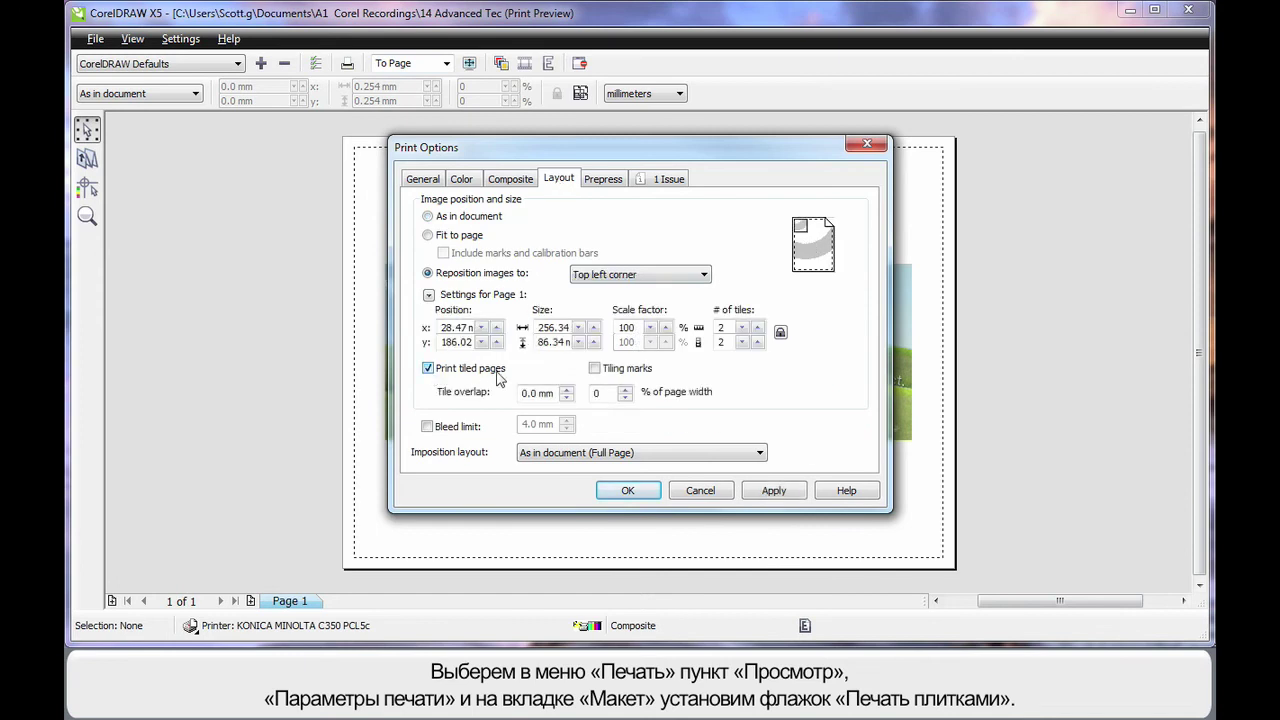
left_click(623, 494)
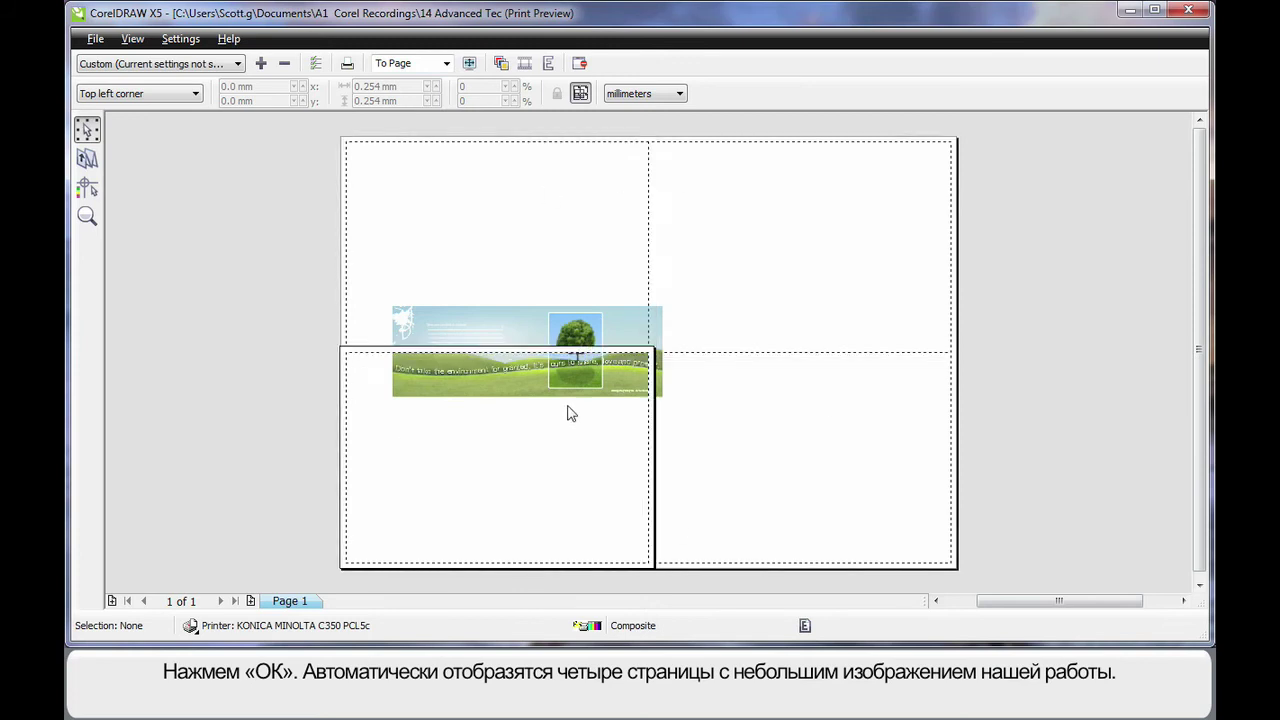
Step: Enlarge the previewed image to about 190% (about 489 × 165 mm) and move it to the upper-left corner of the tiled pages
left_click(603, 335)
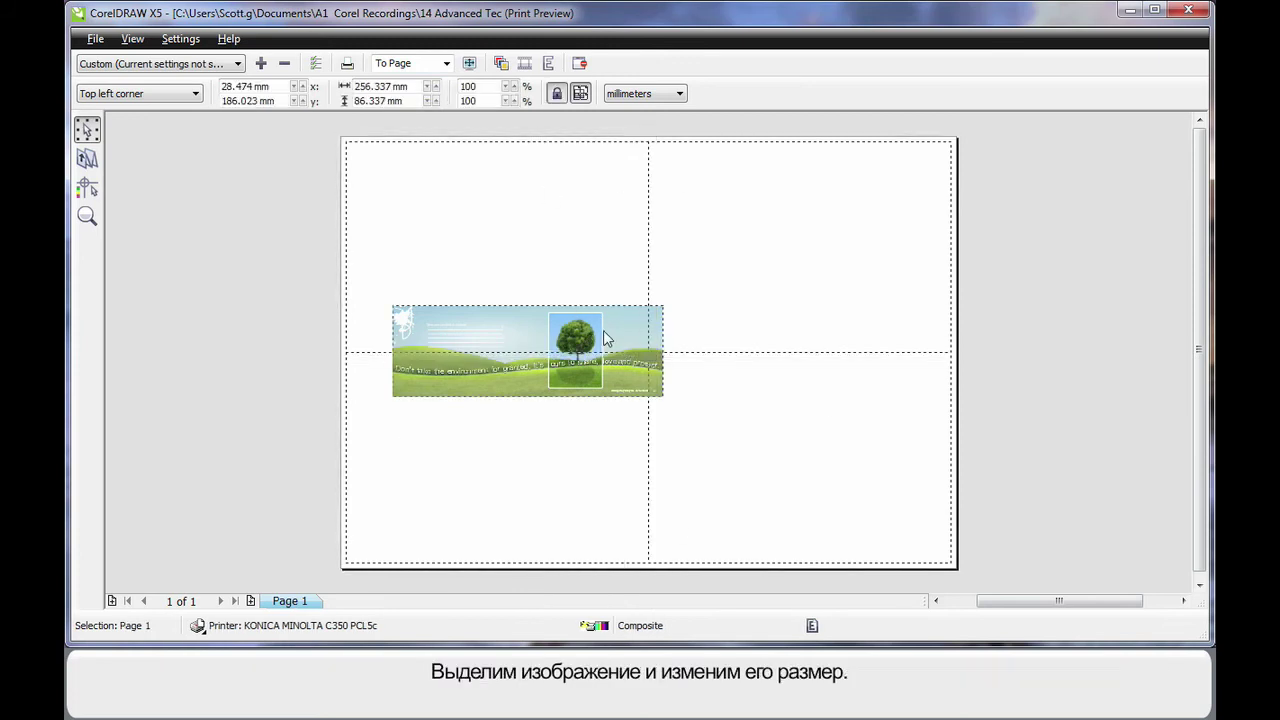
left_click(667, 303)
left_click(616, 320)
left_click_drag(669, 300, 671, 300)
left_click_drag(791, 259, 908, 218)
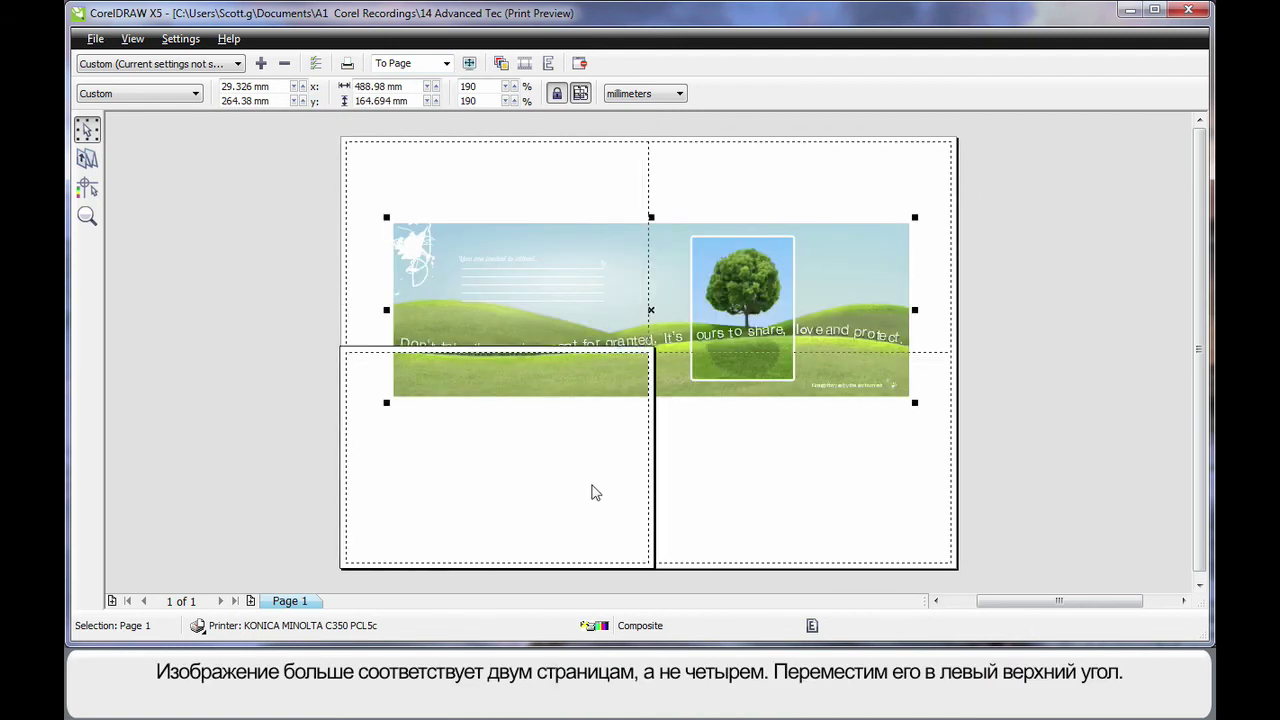
left_click_drag(560, 312, 514, 235)
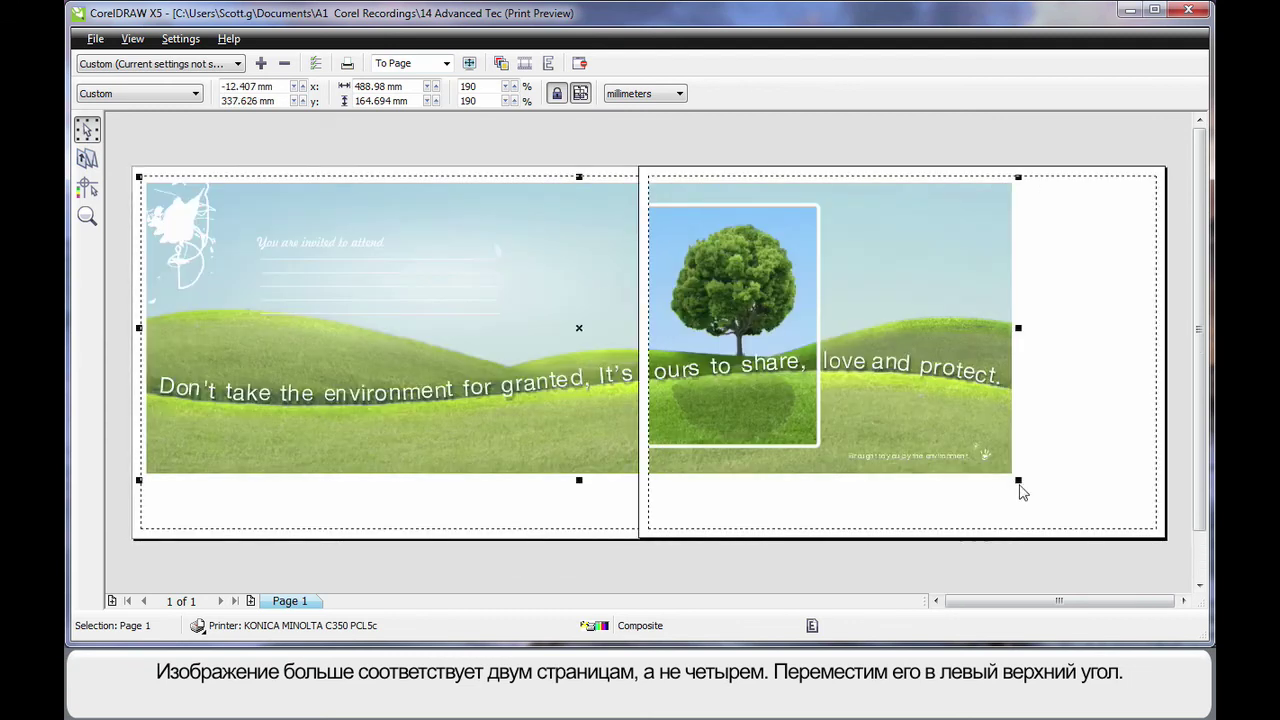
Step: Enlarge the previewed banner image from its lower-right corner so it spans the width of the two tiled pages
left_click_drag(1043, 491, 1151, 527)
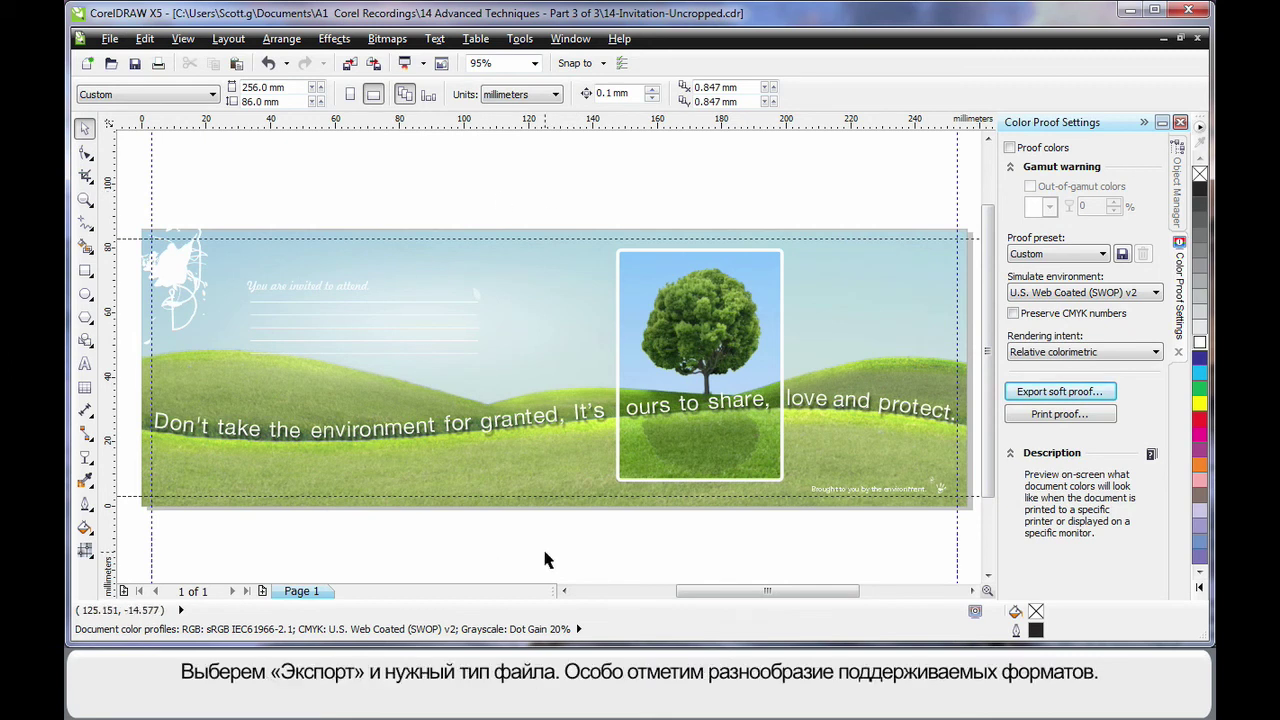
Step: Review the file formats available for exporting the invitation, including the web formats JPEG, PNG and GIF, and cancel the export
left_click(374, 66)
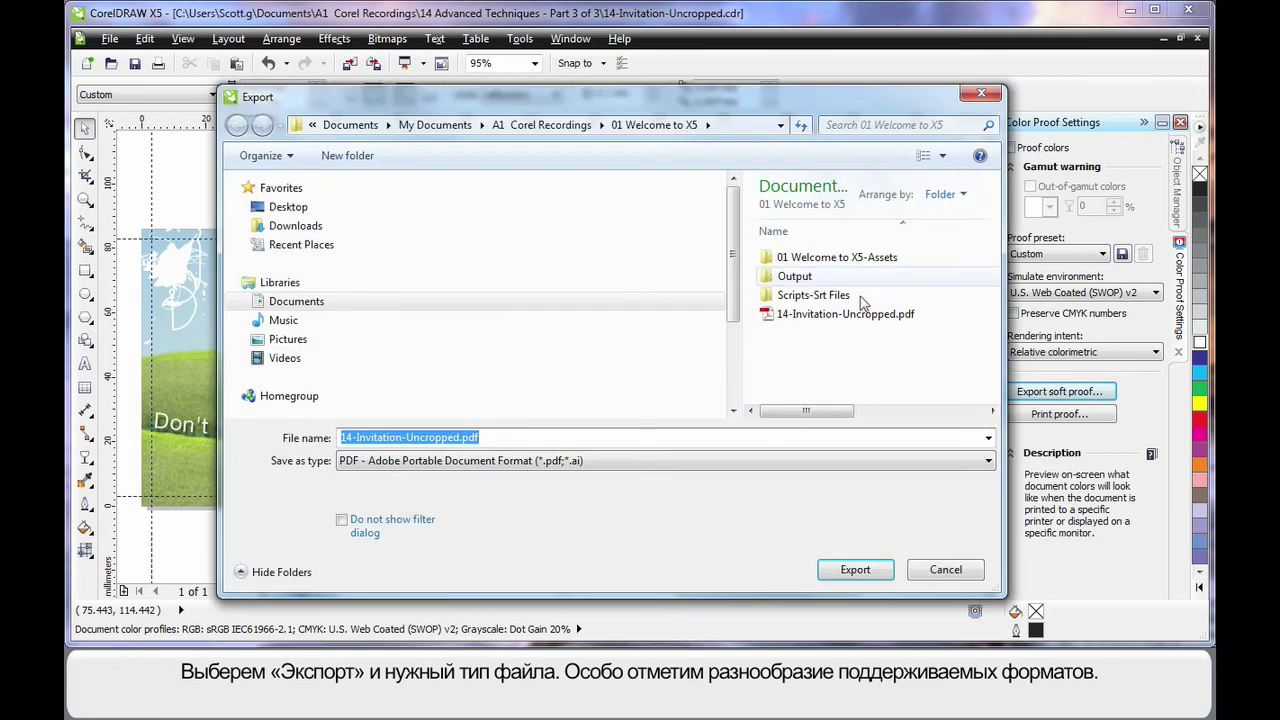
left_click(868, 462)
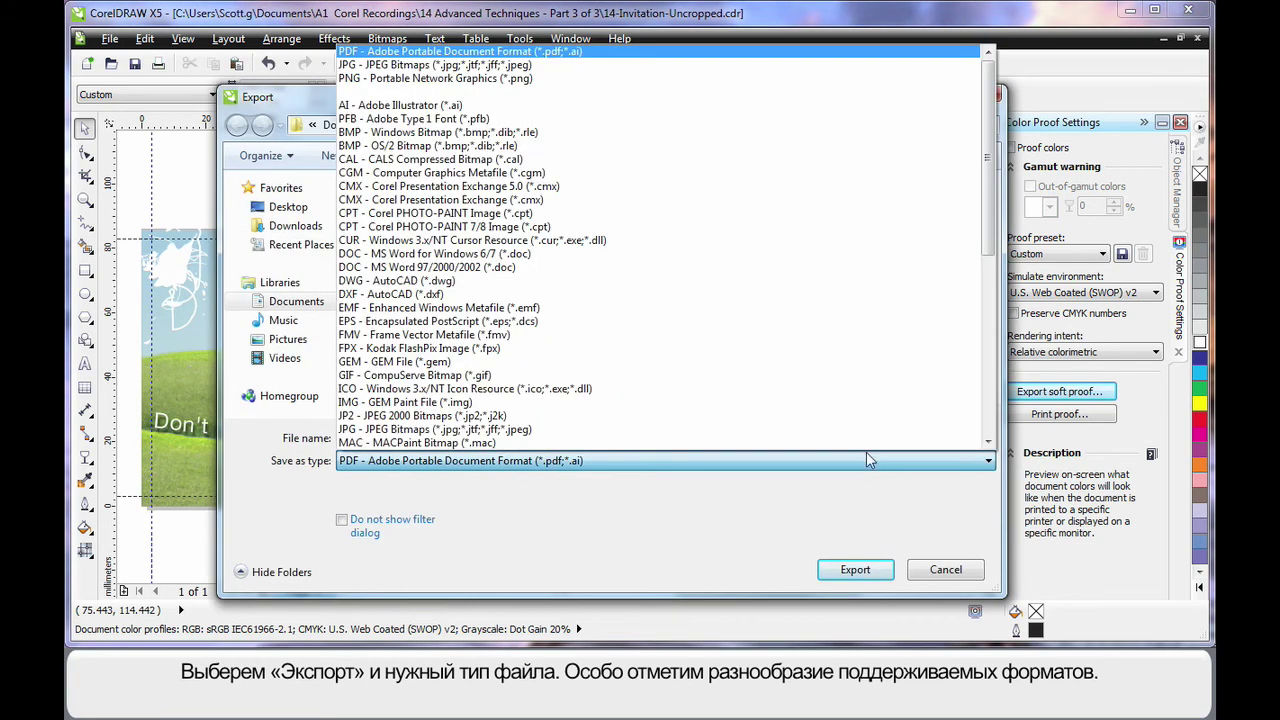
mouse_move(990, 165)
left_mouse_down()
mouse_move(988, 370)
mouse_move(985, 180)
left_mouse_up()
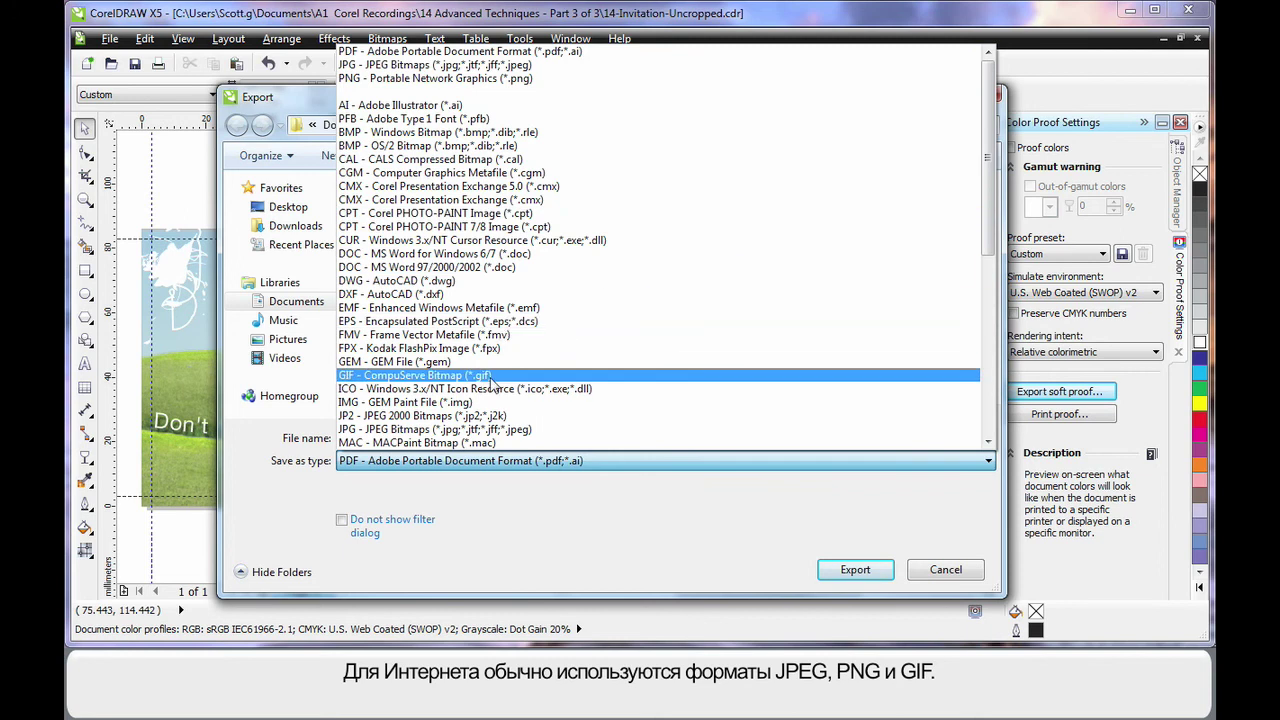
left_click(940, 576)
left_click(934, 578)
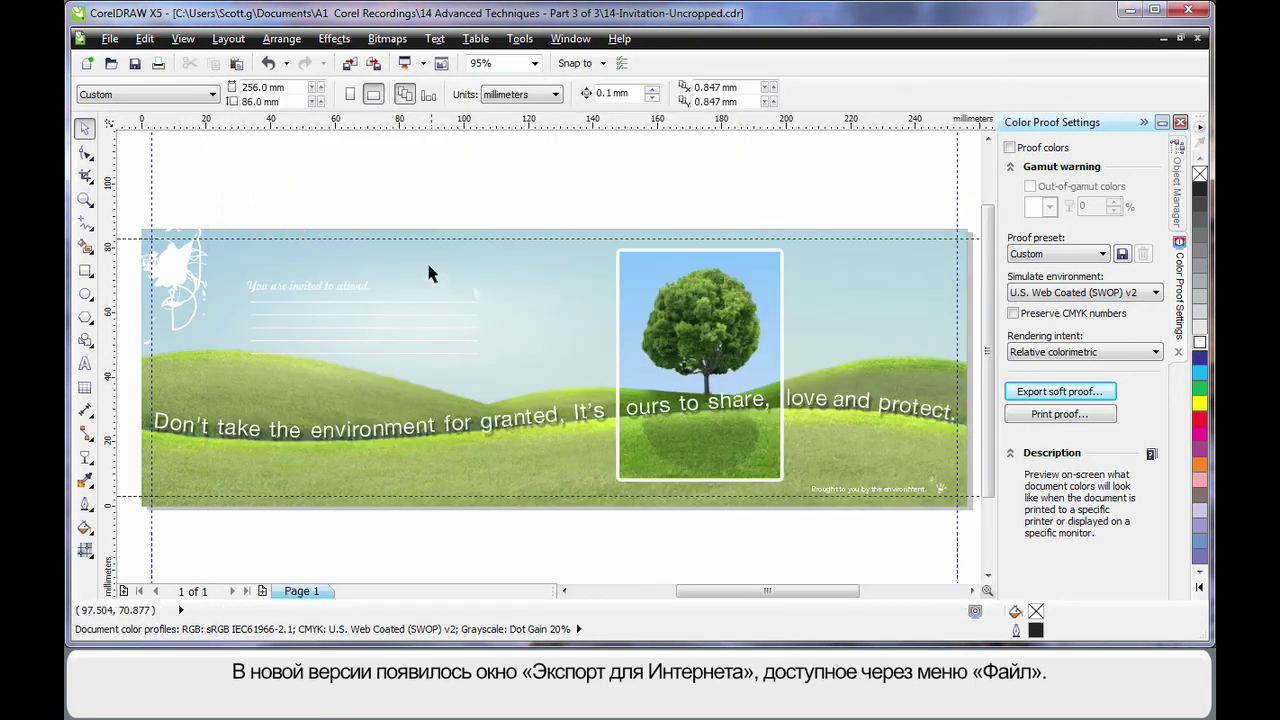
Step: Start Export For Web for the invitation and apply the Medium quality JPEG preset
left_click(110, 40)
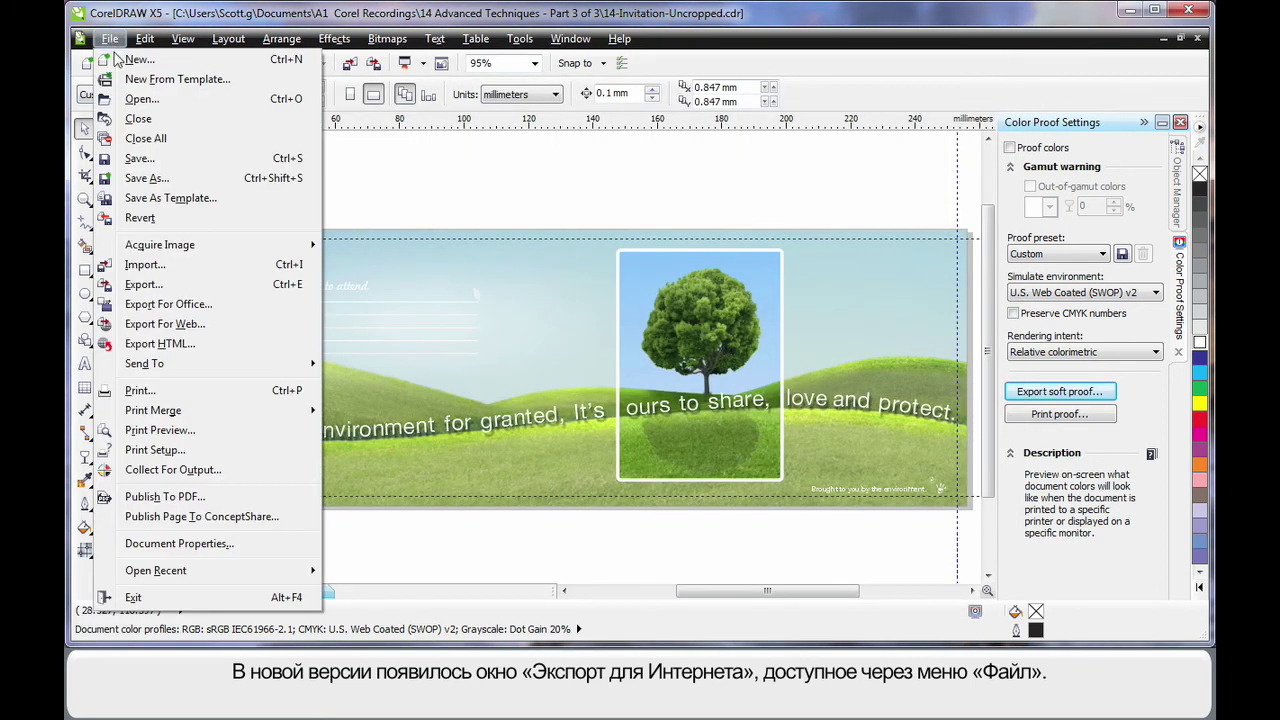
left_click(197, 332)
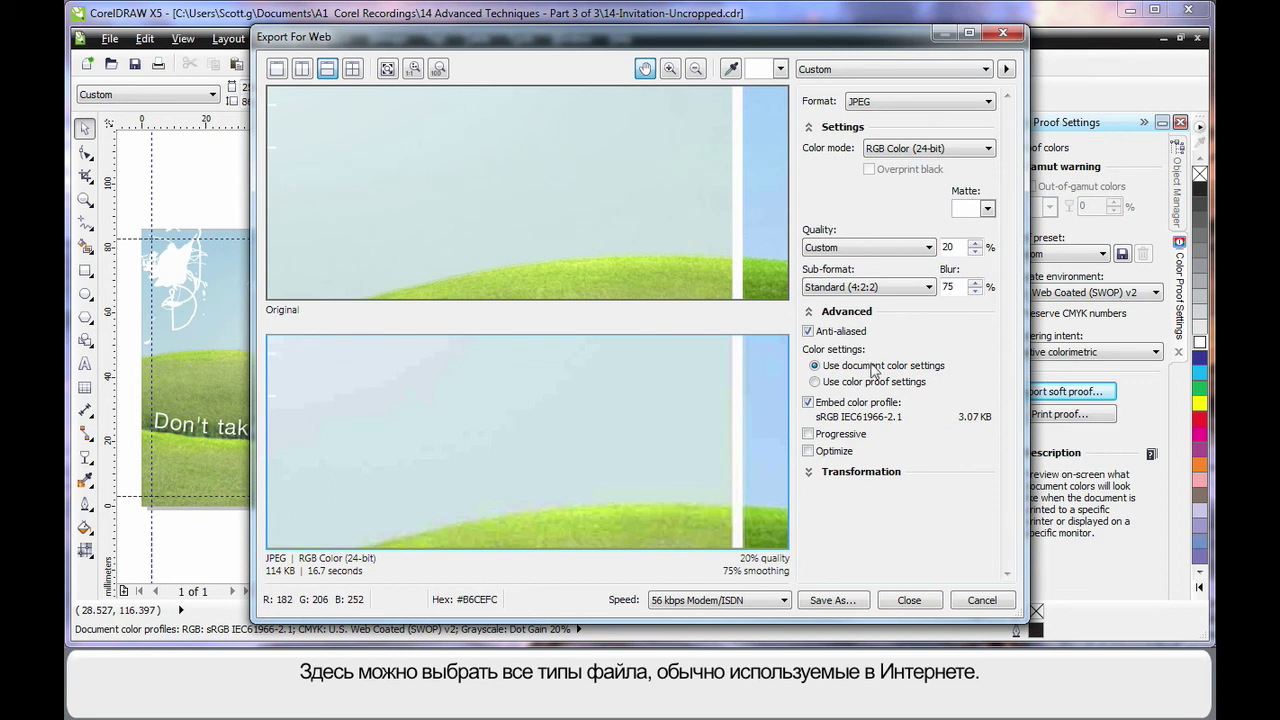
left_click(985, 69)
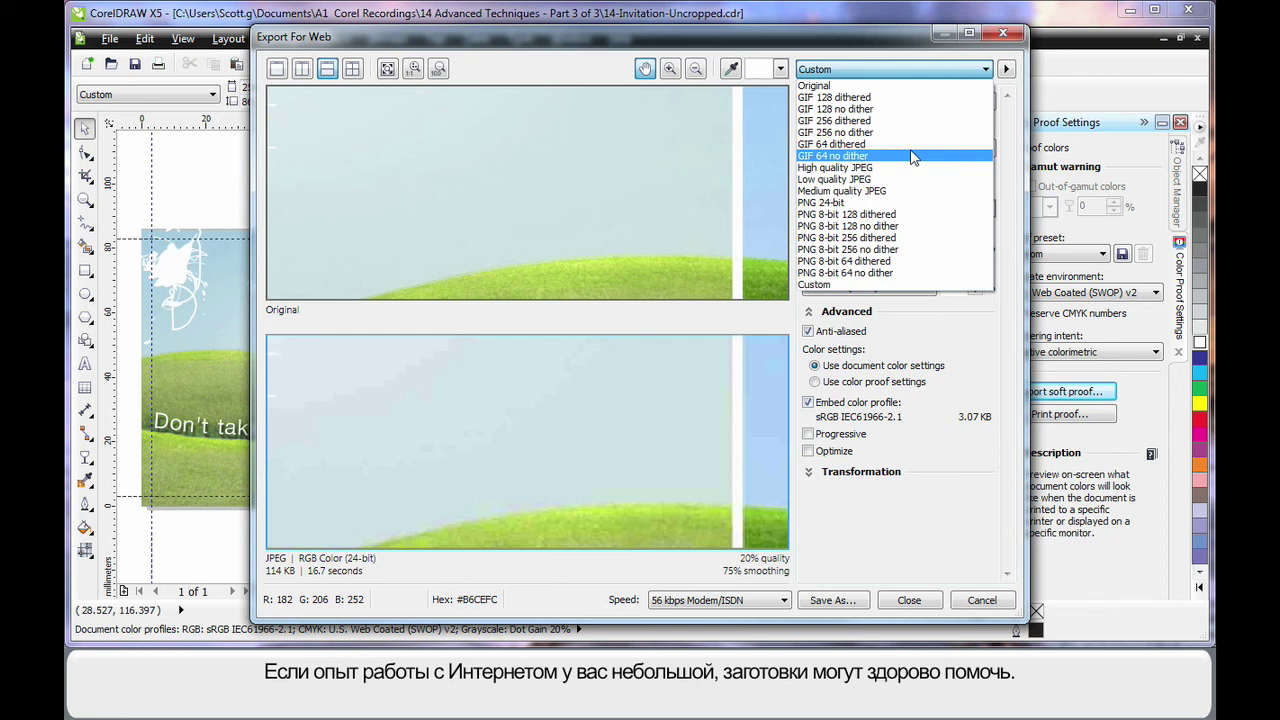
left_click(897, 200)
Step: Compare the original and medium-quality JPEG previews around the "It's ours to share" text and the tree, checking the export's file size
left_click_drag(691, 223, 564, 133)
left_click_drag(700, 250, 549, 212)
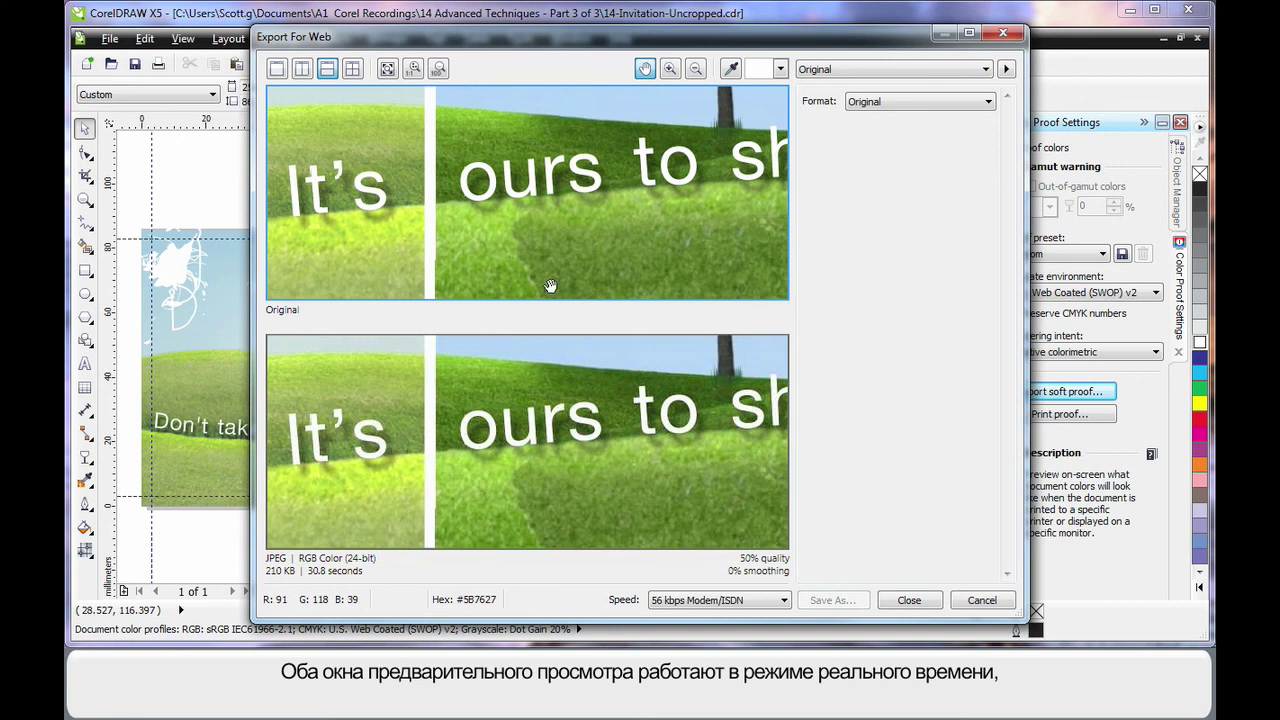
left_click(697, 423)
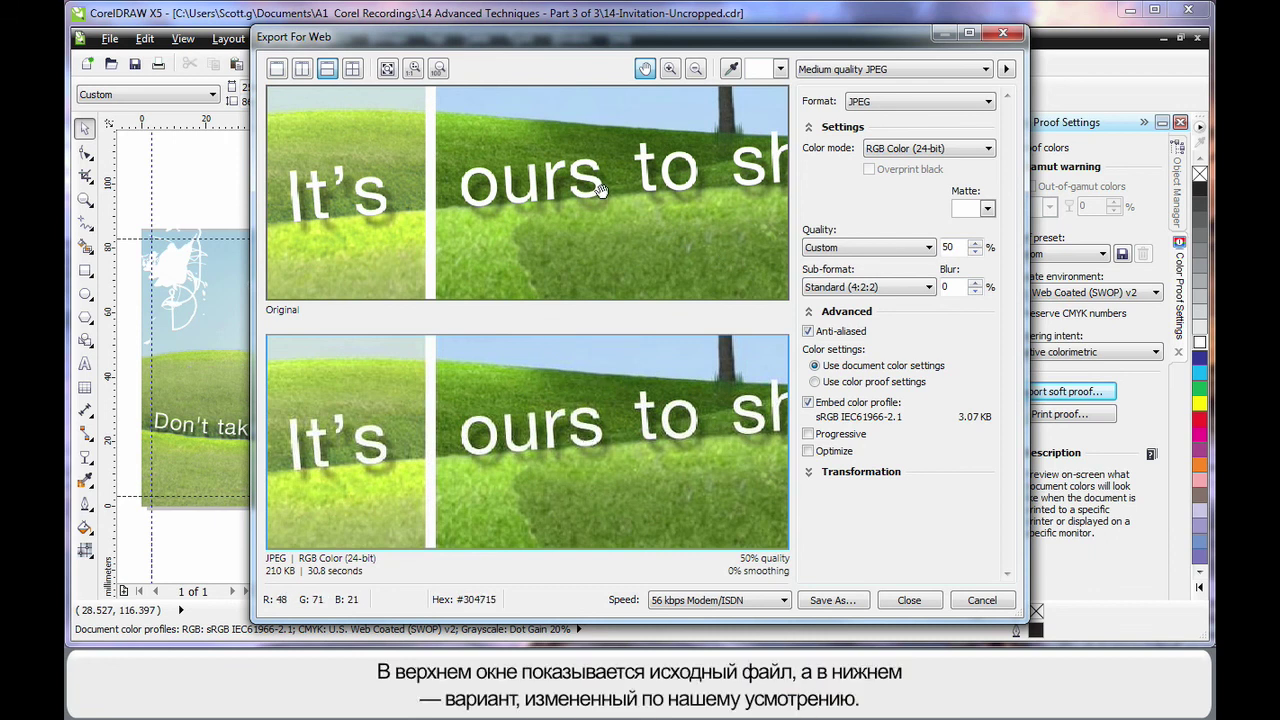
left_click(720, 152)
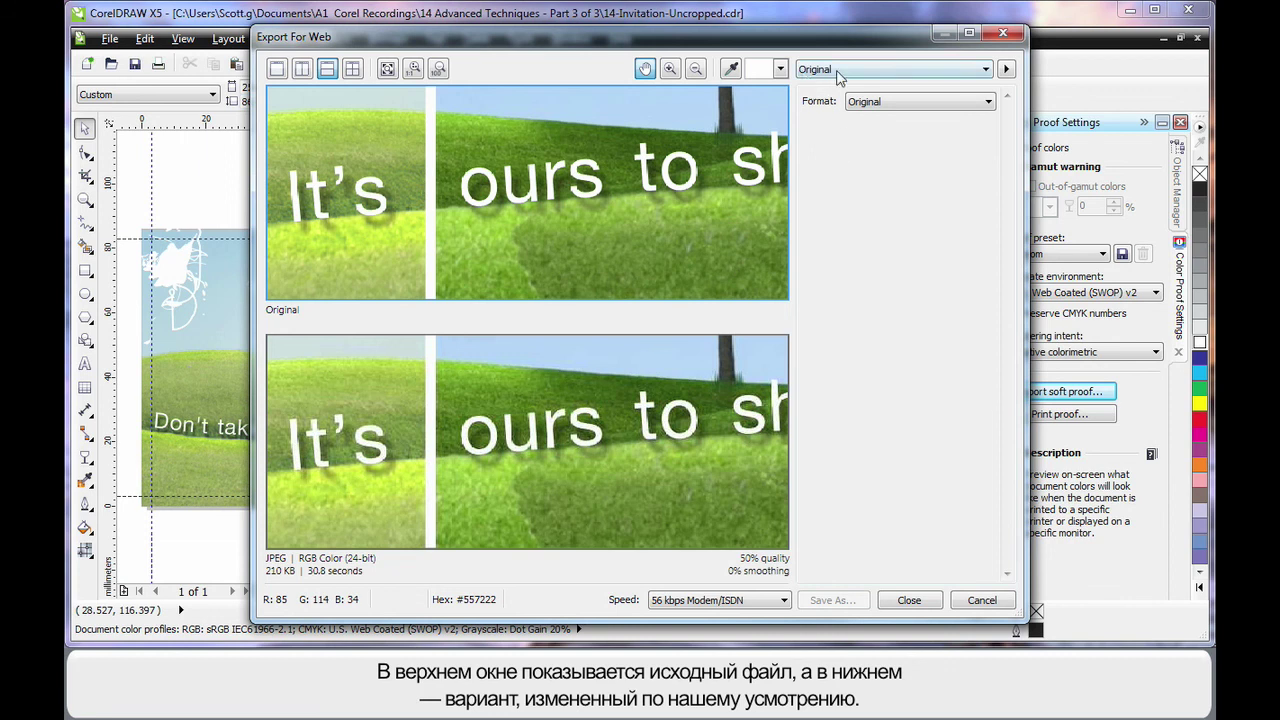
left_click(698, 422)
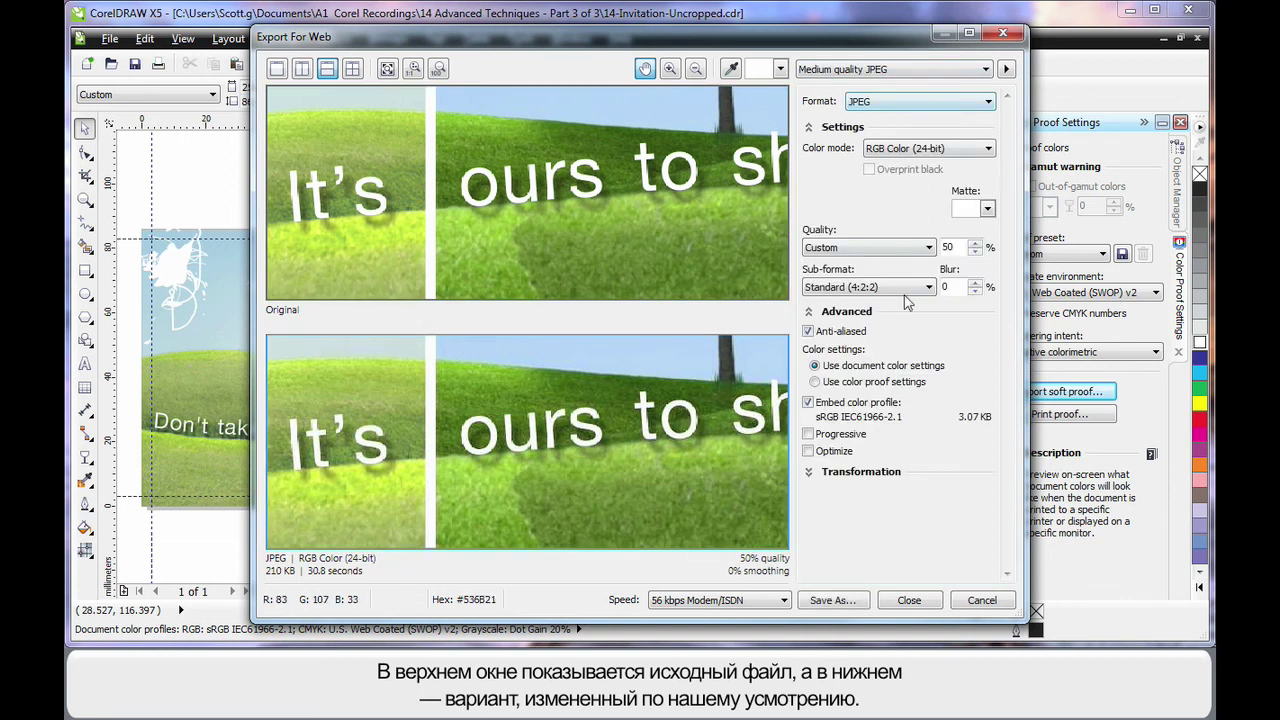
left_click(672, 157)
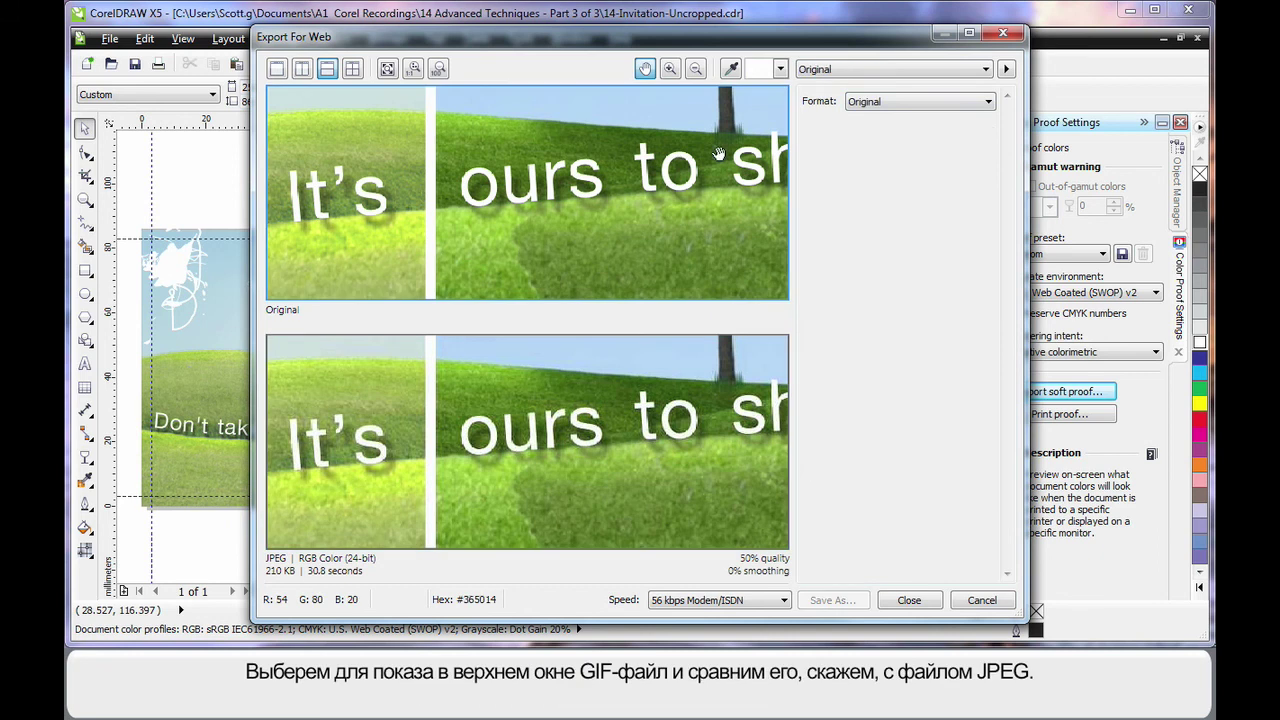
left_click(965, 72)
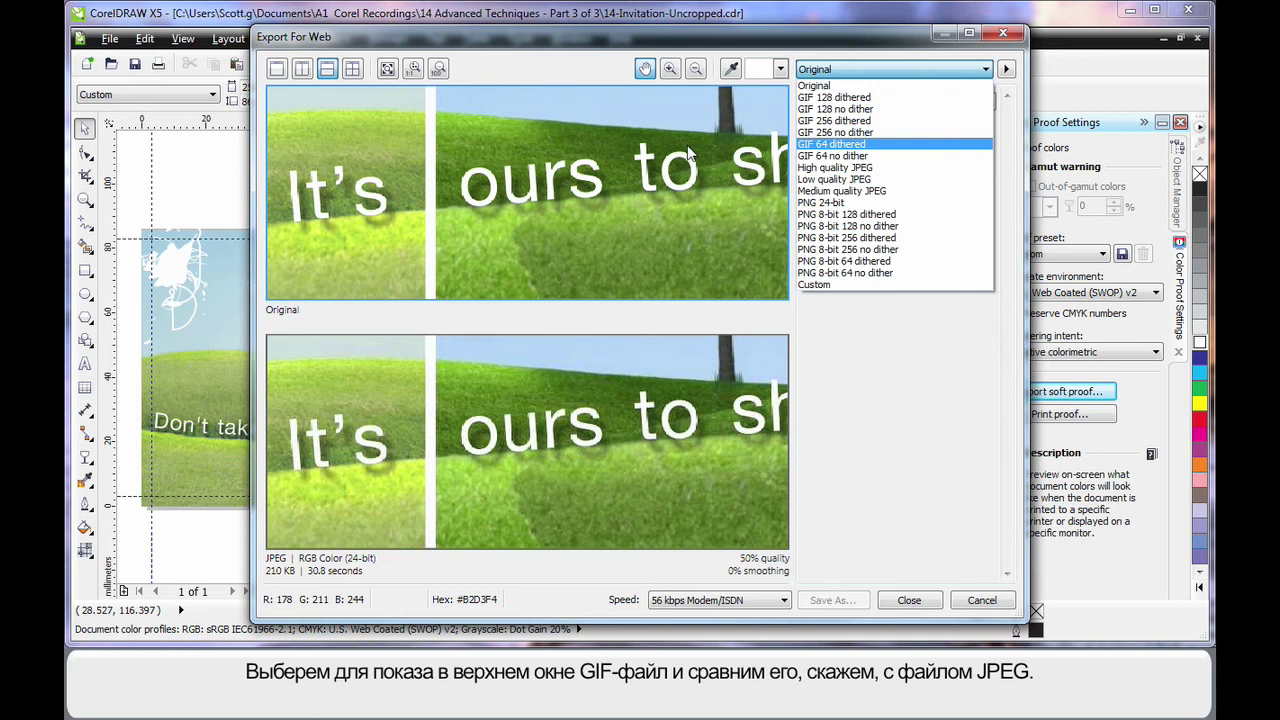
left_click(697, 325)
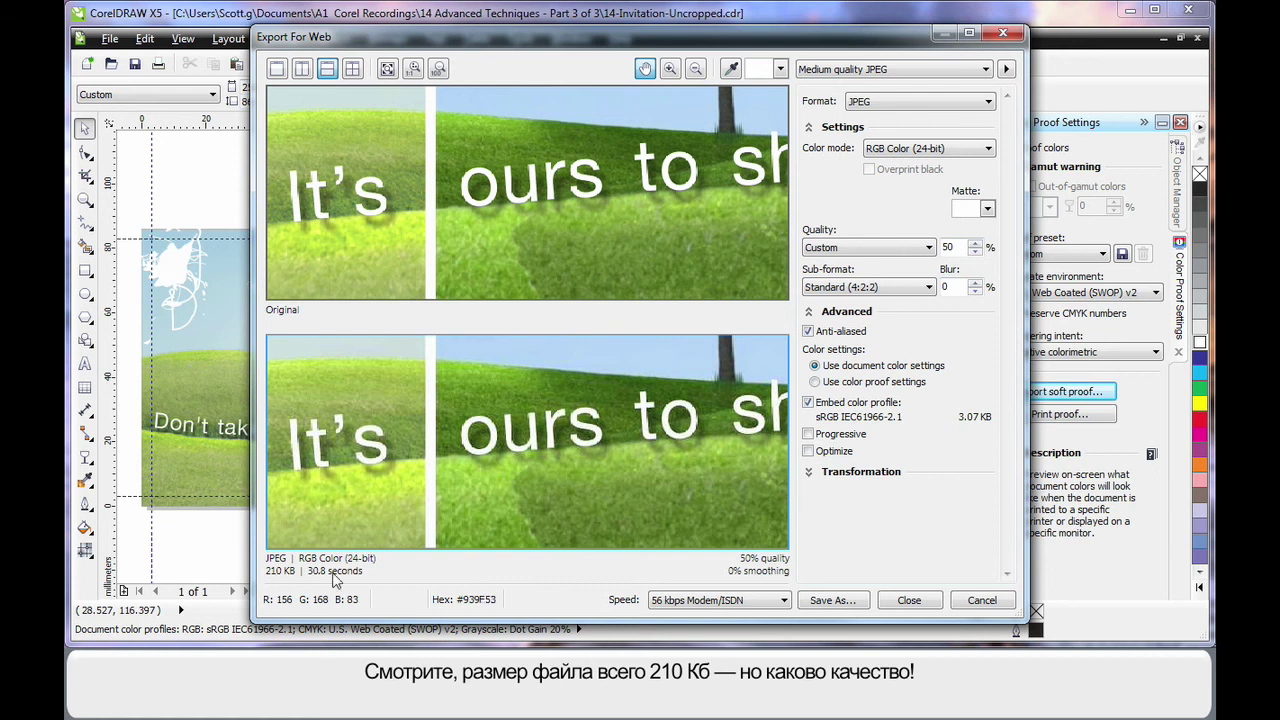
left_click_drag(551, 424, 583, 414)
scroll(583, 414, "down", 4)
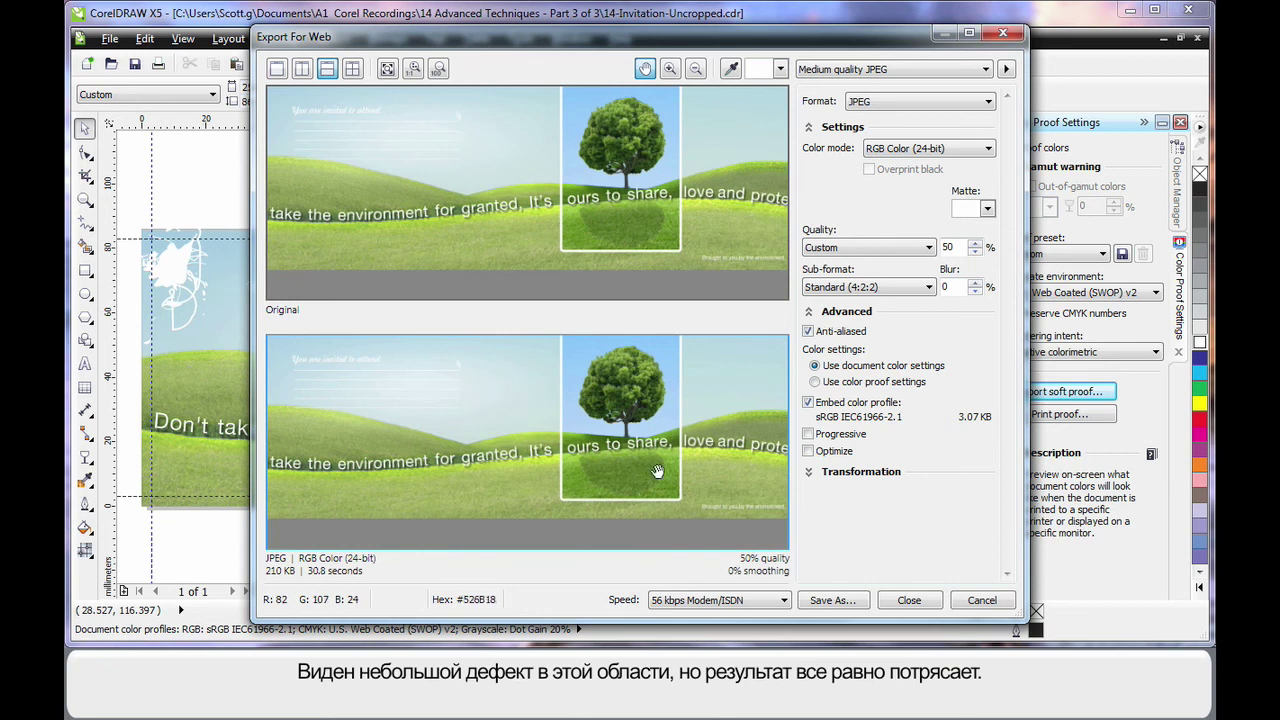
left_click_drag(607, 378, 609, 418)
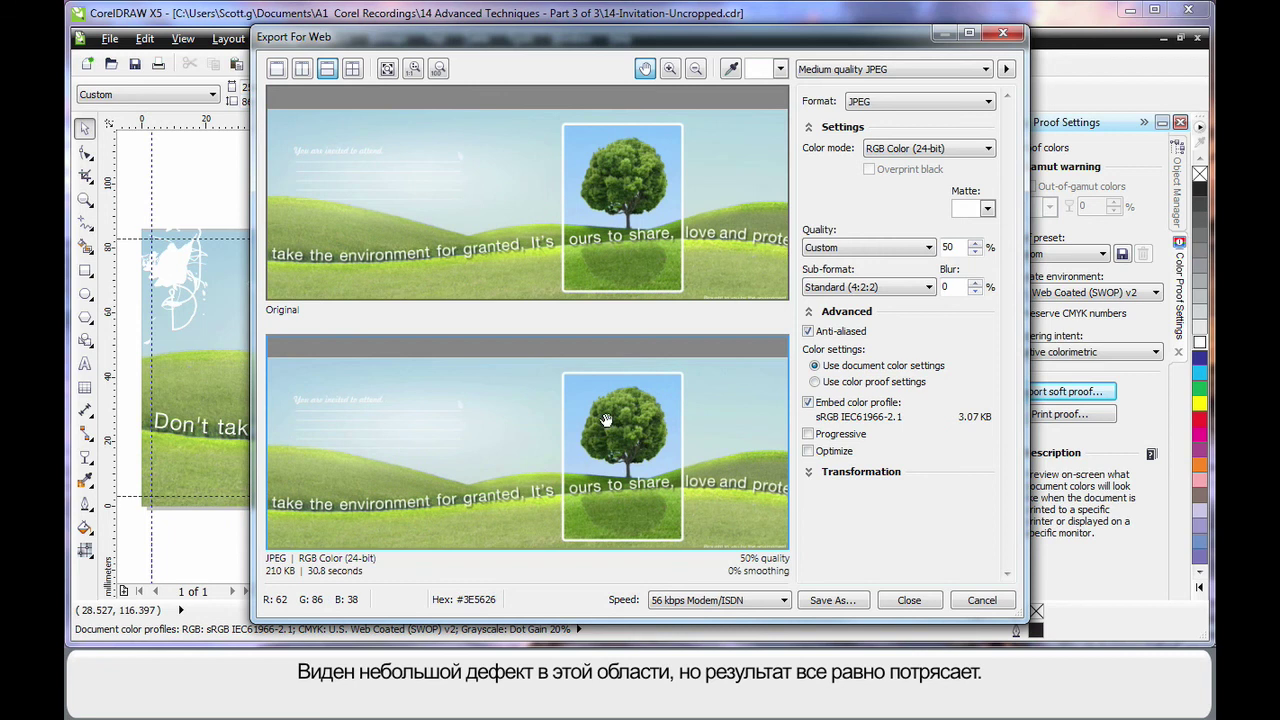
Step: Apply the High quality JPEG preset to the web export and inspect the text and tree frame in the preview for artifacts
left_click(984, 69)
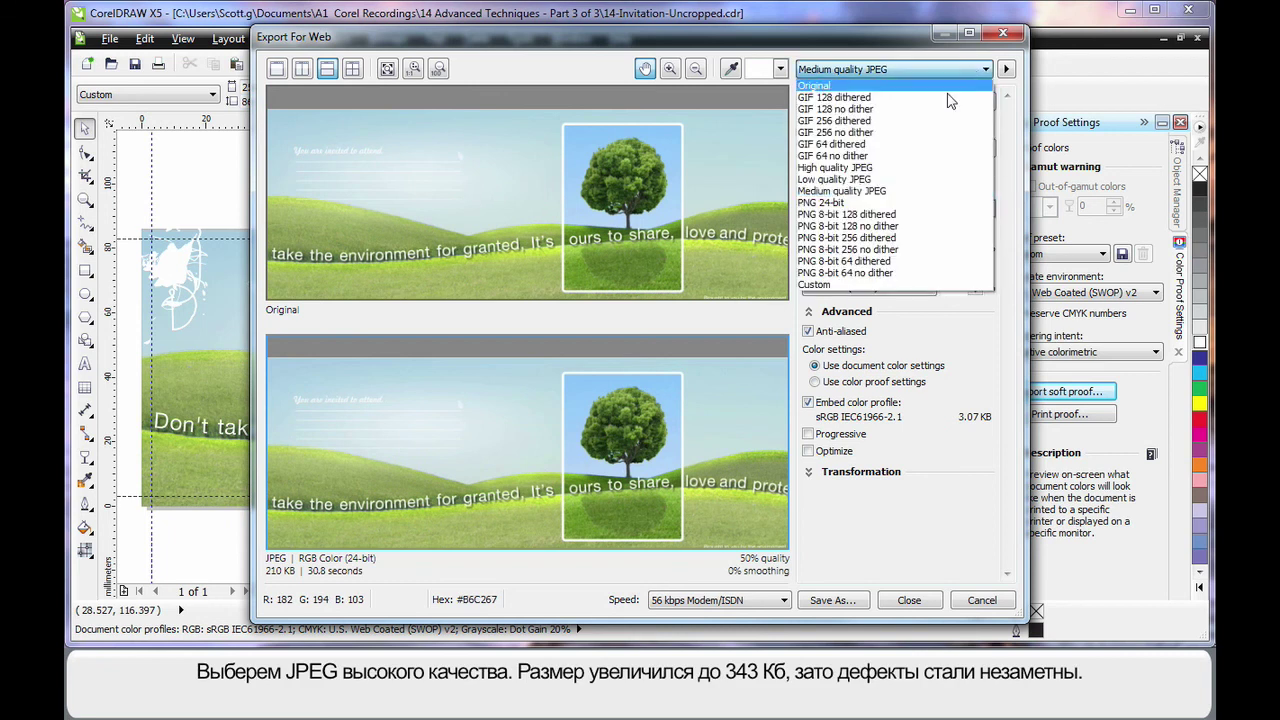
left_click(905, 168)
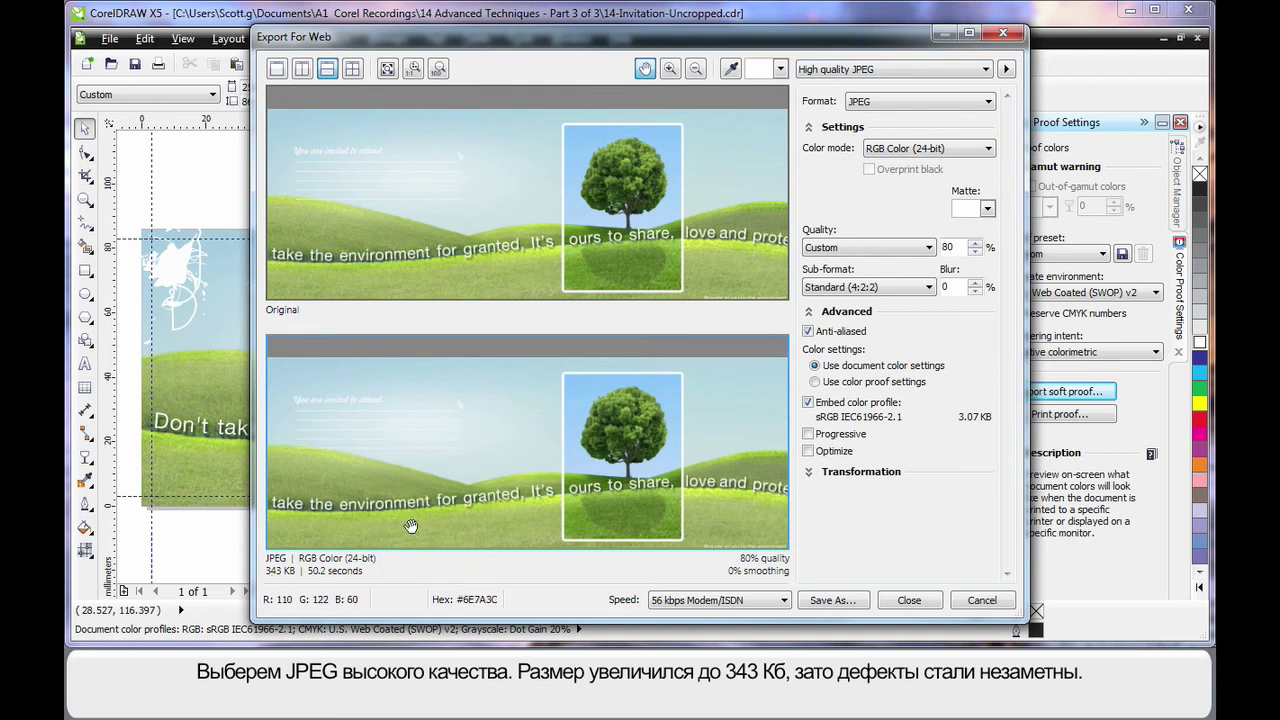
scroll(580, 467, "up", 5)
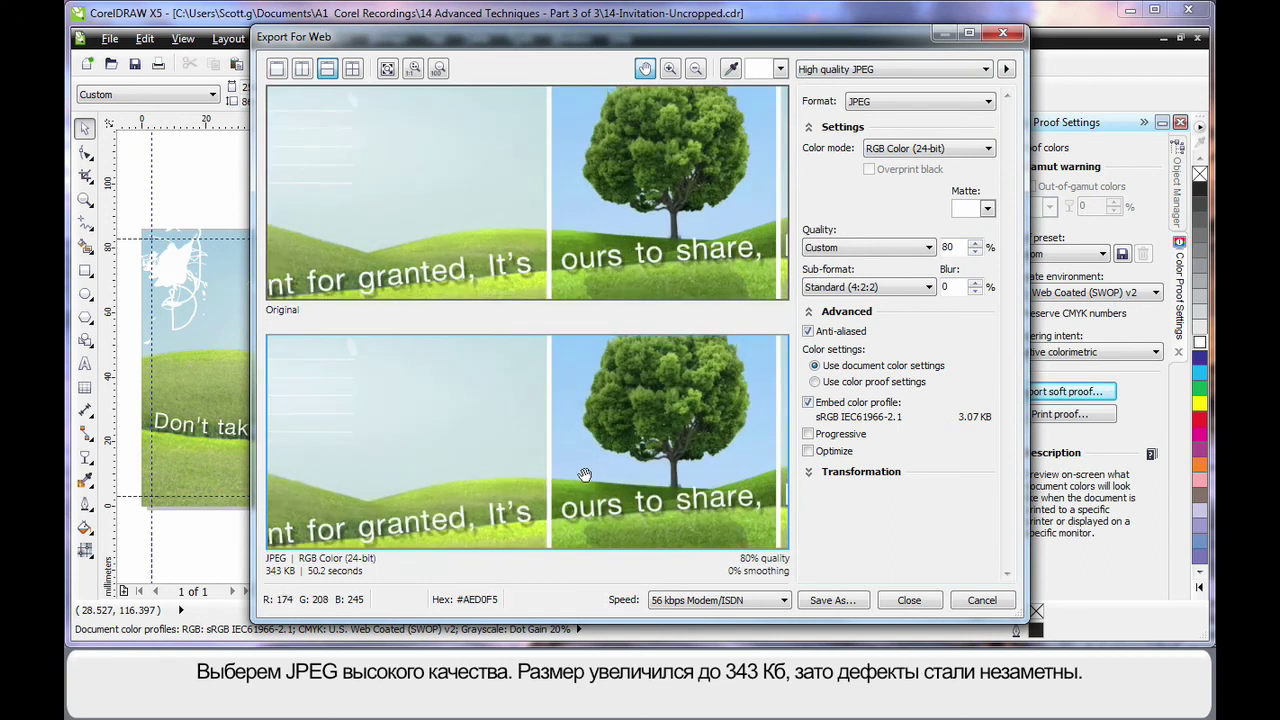
scroll(590, 446, "up", 4)
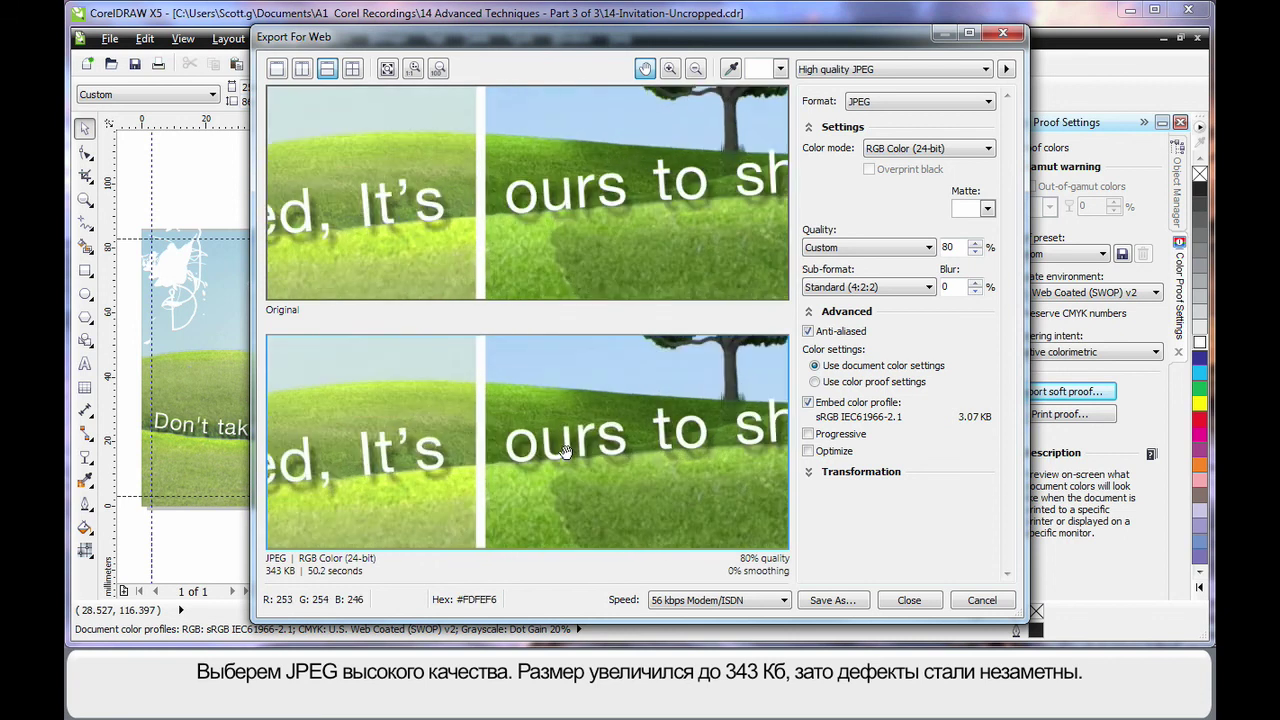
scroll(610, 385, "up", 5)
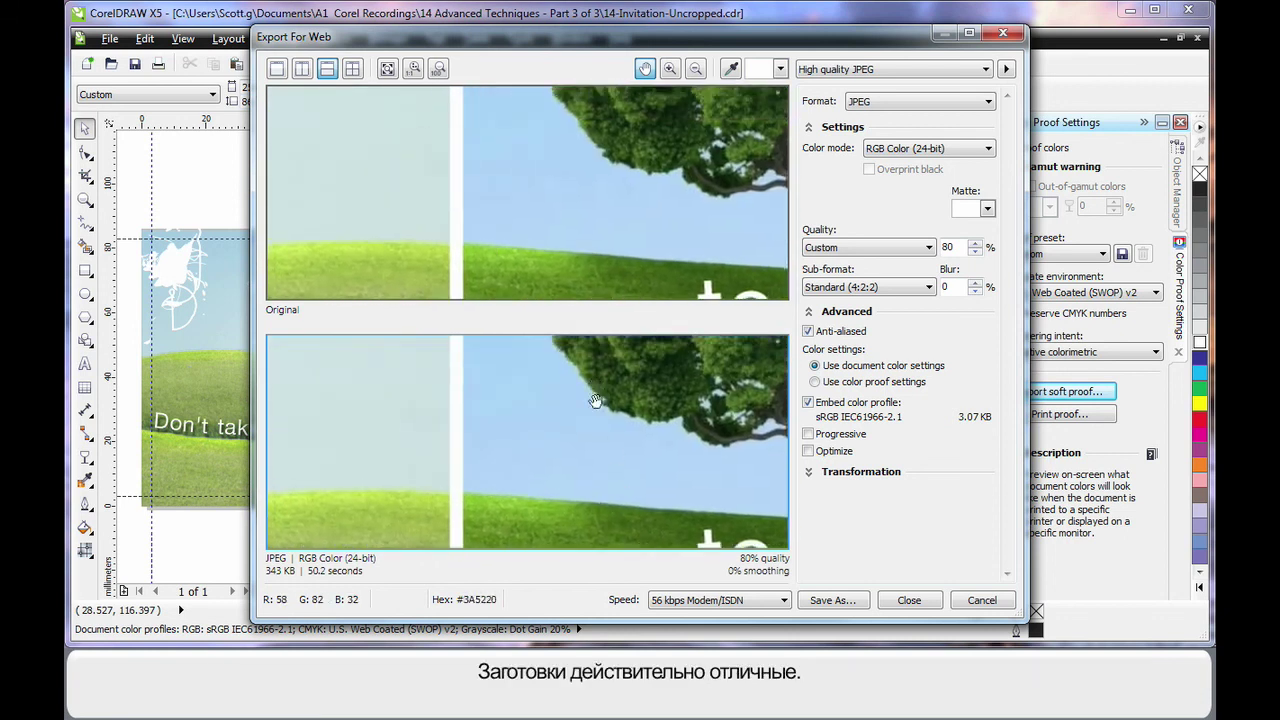
scroll(550, 378, "up", 3)
left_click_drag(543, 377, 632, 574)
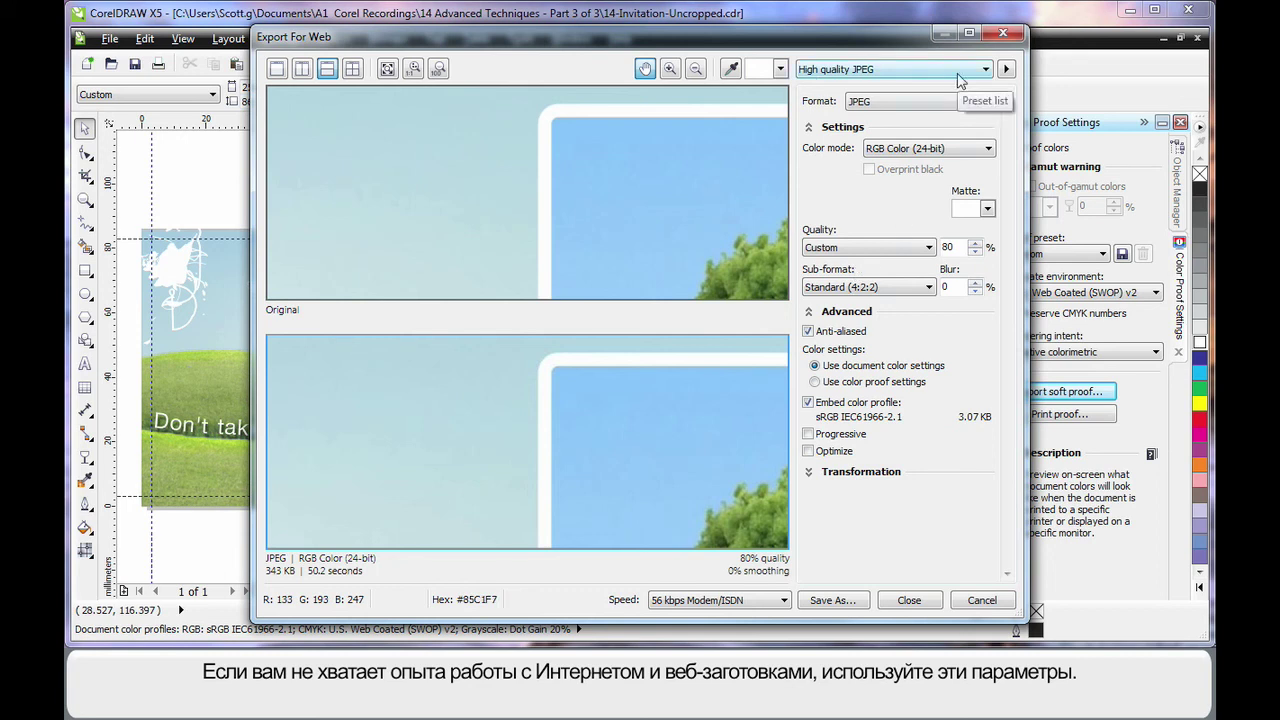
Step: Raise the JPEG quality of the web export to 100% while viewing the tree frame's rounded corner close up
scroll(570, 353, "up", 3)
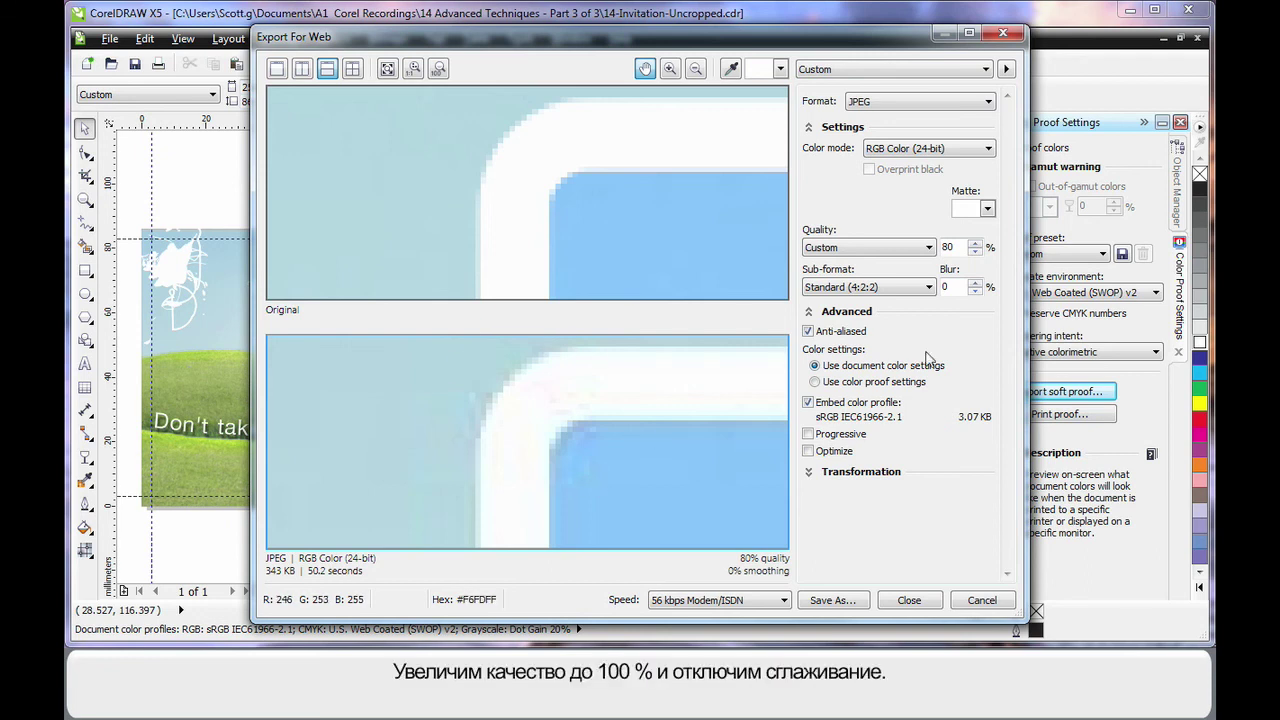
left_click_drag(976, 248, 976, 220)
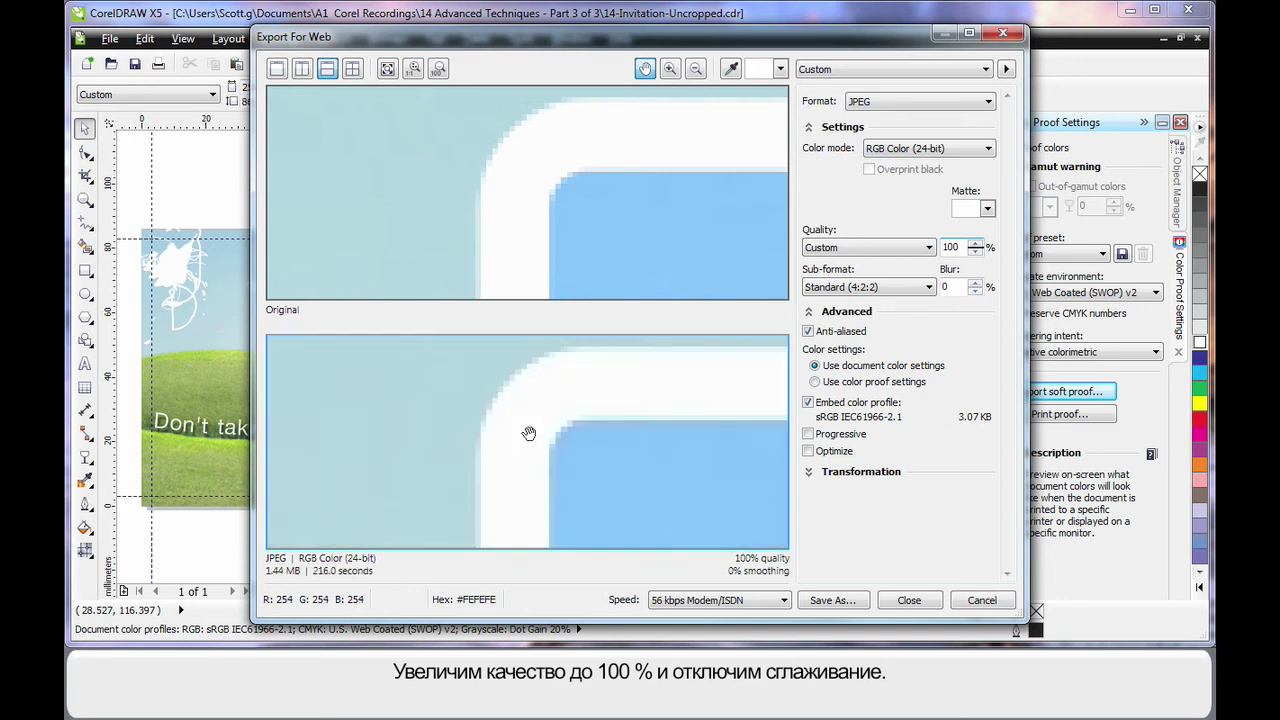
Step: Compare the frame corner's edges with anti-aliasing off and on again, and close the web export
left_click(808, 331)
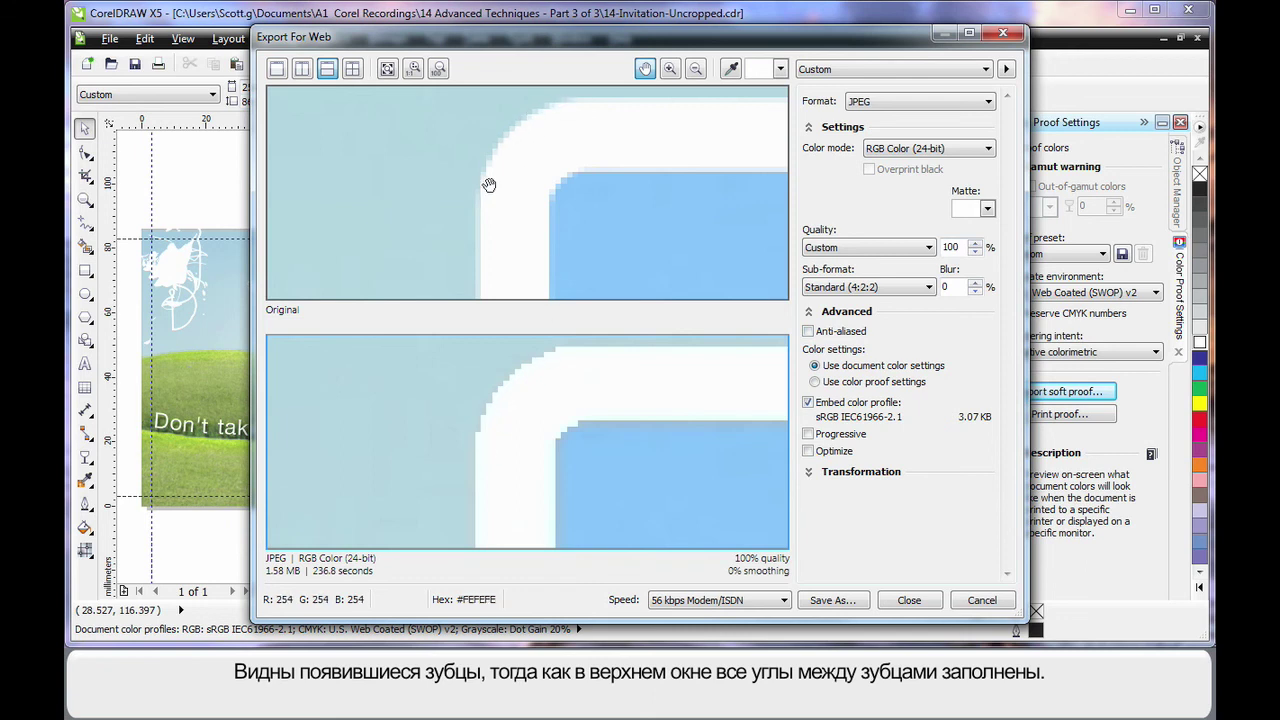
left_click(808, 332)
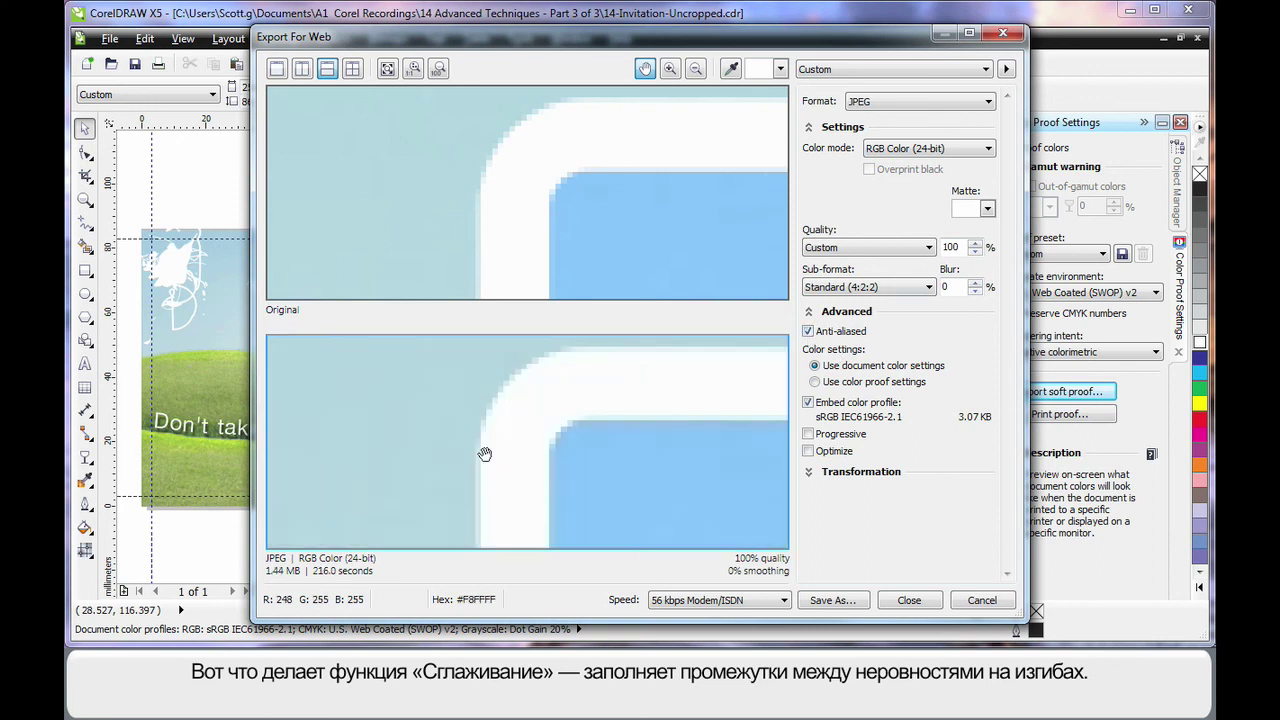
left_click(909, 600)
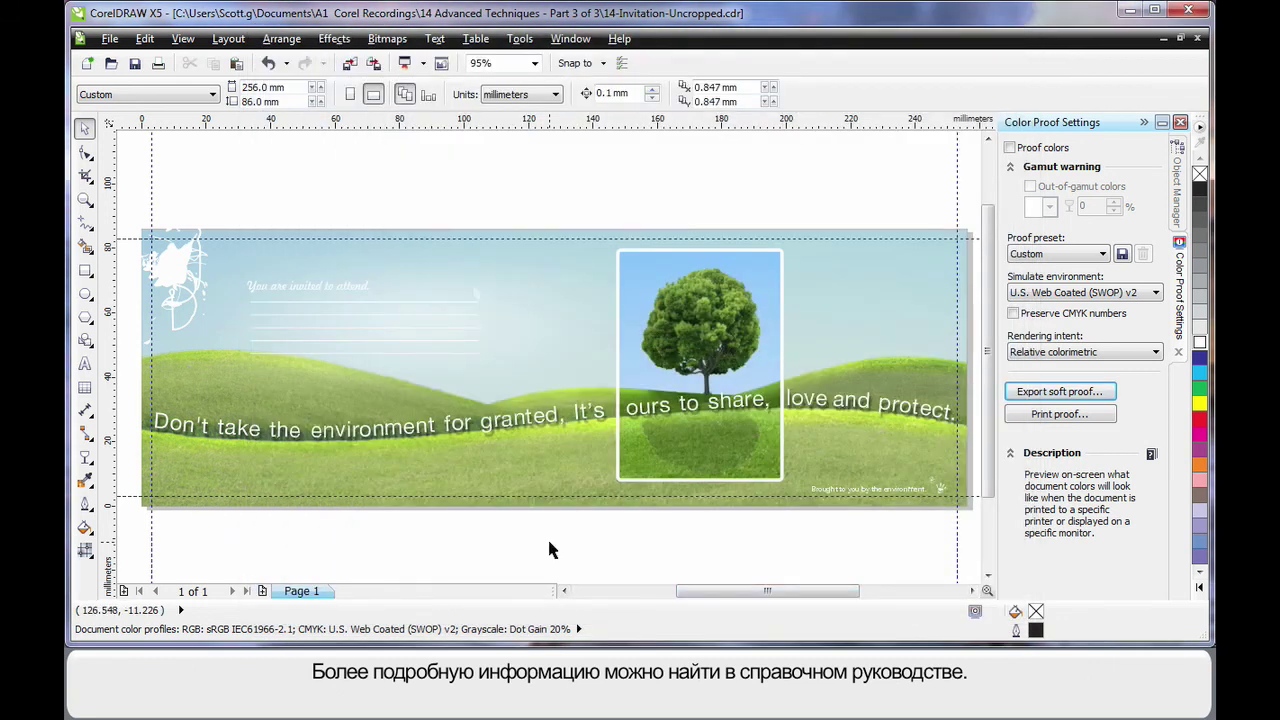